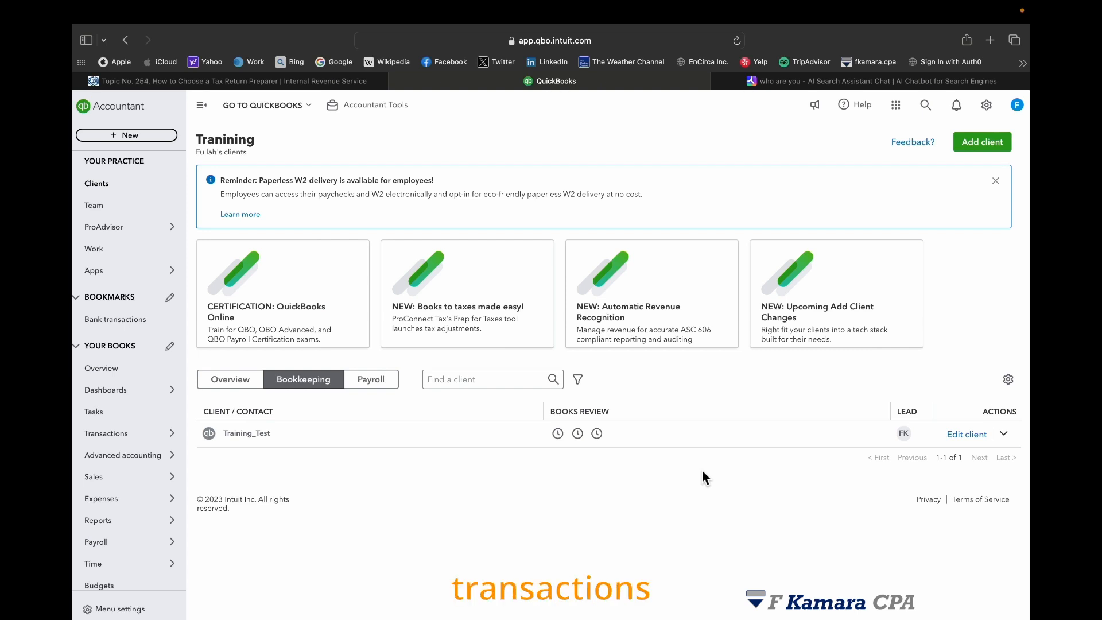
- Open the Reclassify transactions accountant tool and keep Profit and loss as the account type
{"action": "left_click", "coordinate": [380, 105]}
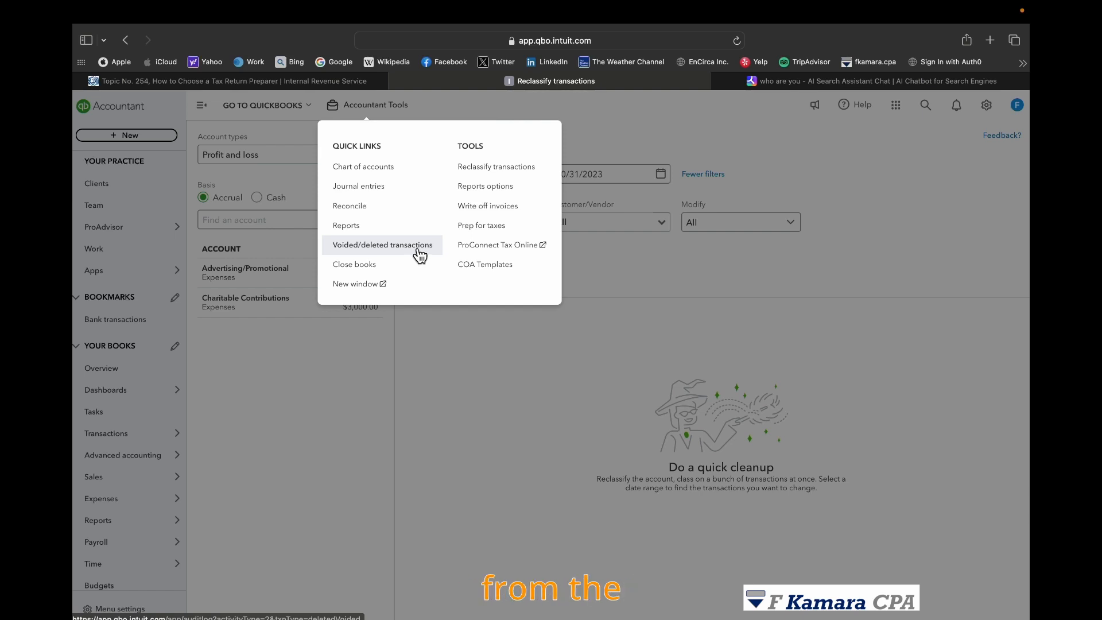
{"action": "left_click", "coordinate": [508, 168]}
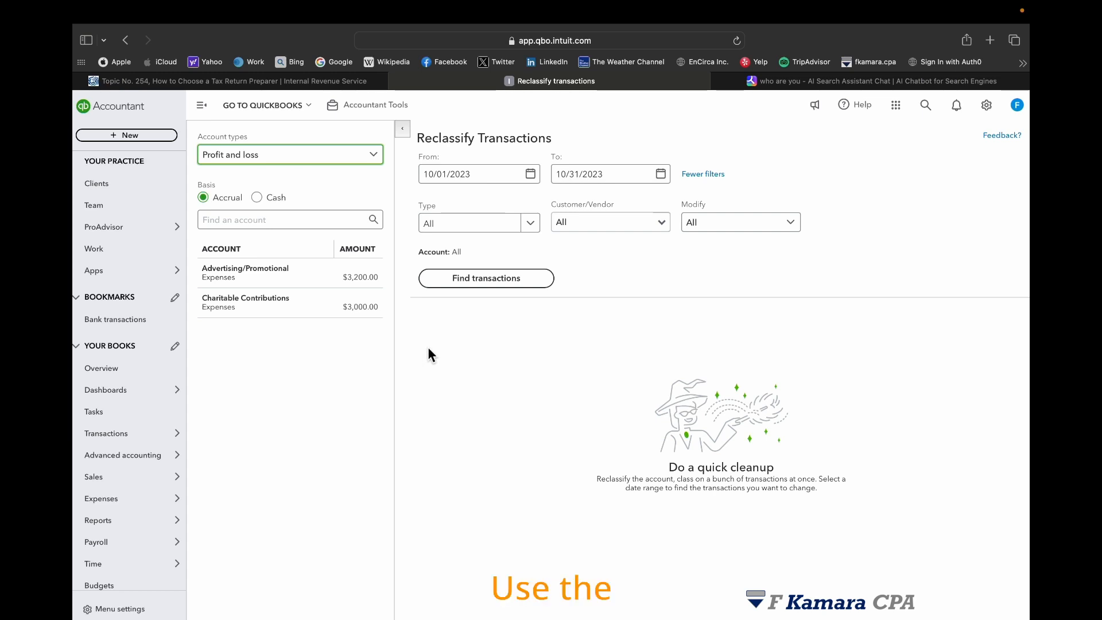
{"action": "left_click", "coordinate": [366, 161]}
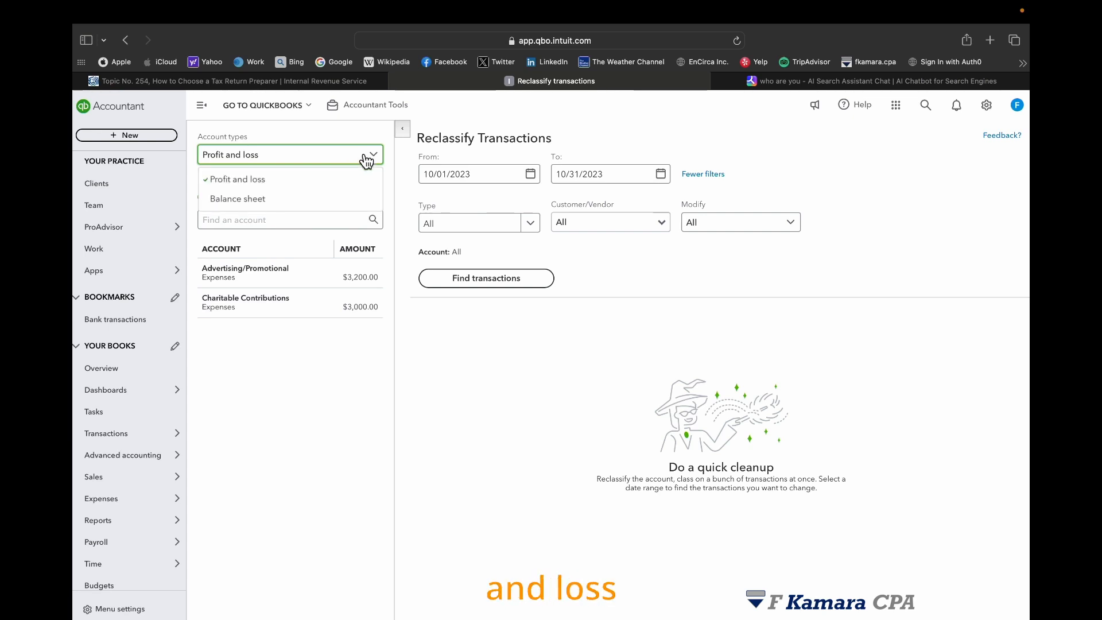
{"action": "left_click", "coordinate": [367, 159]}
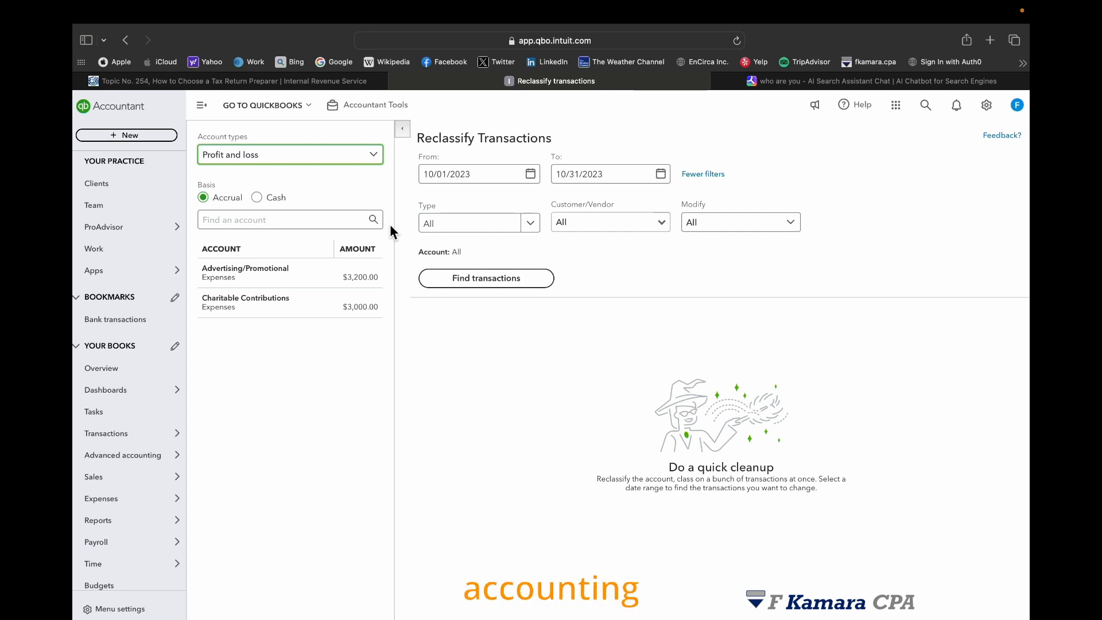
- Set the accounting basis of the account list to Accrual
{"action": "left_click", "coordinate": [257, 198]}
{"action": "left_click", "coordinate": [227, 200]}
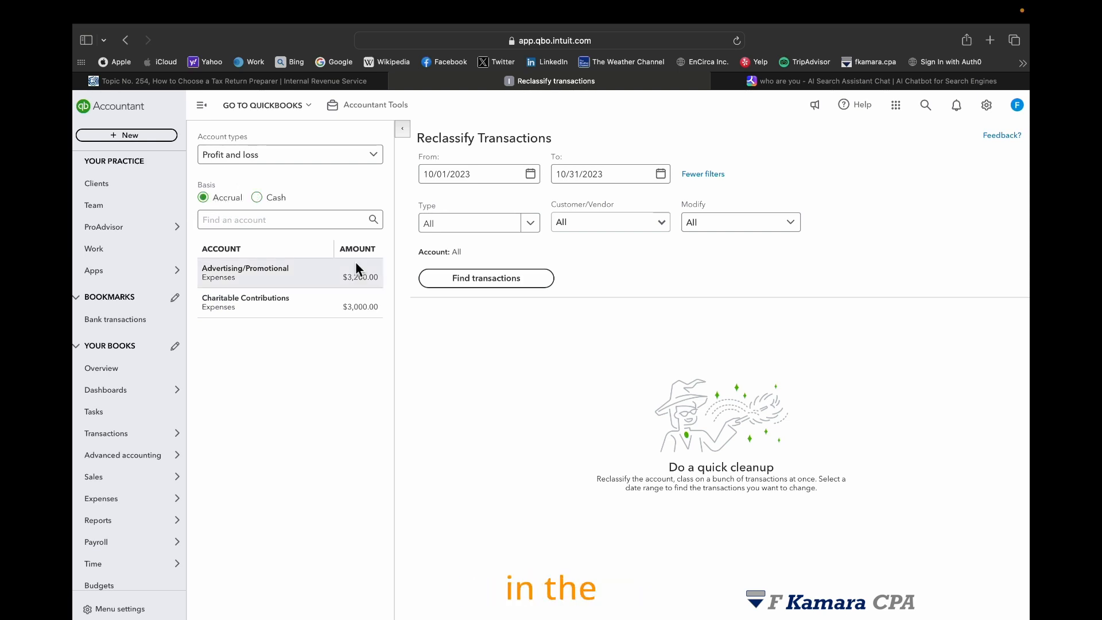
{"action": "left_click", "coordinate": [227, 202]}
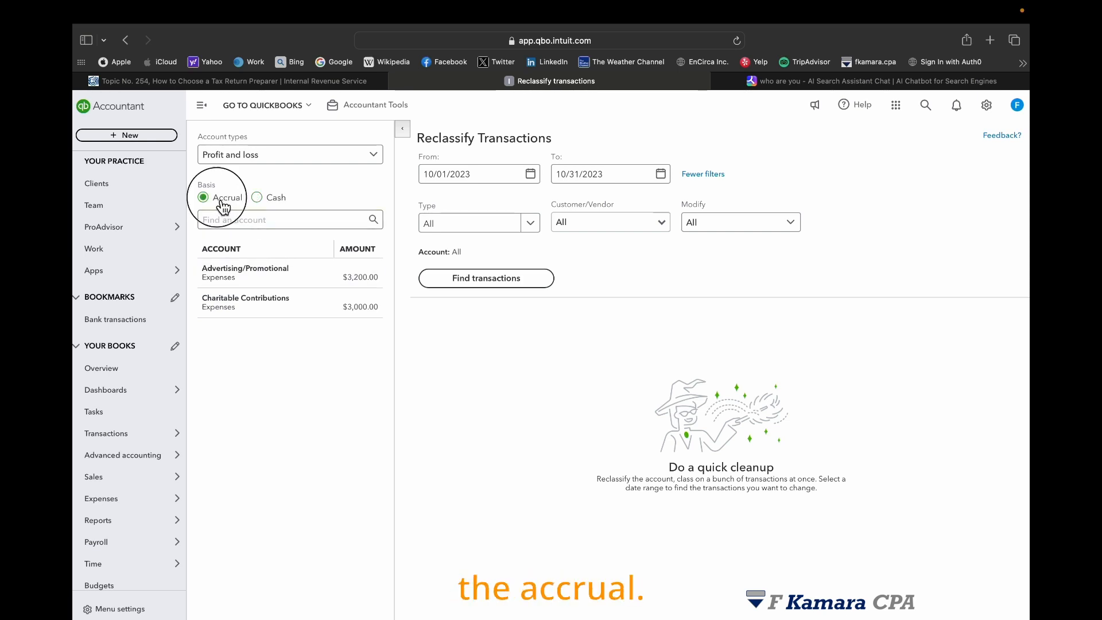
- List the Charitable Contributions transactions and search the profit and loss accounts for "ad"
{"action": "left_click", "coordinate": [273, 299]}
{"action": "left_click", "coordinate": [287, 220]}
{"action": "type", "text": "a"}
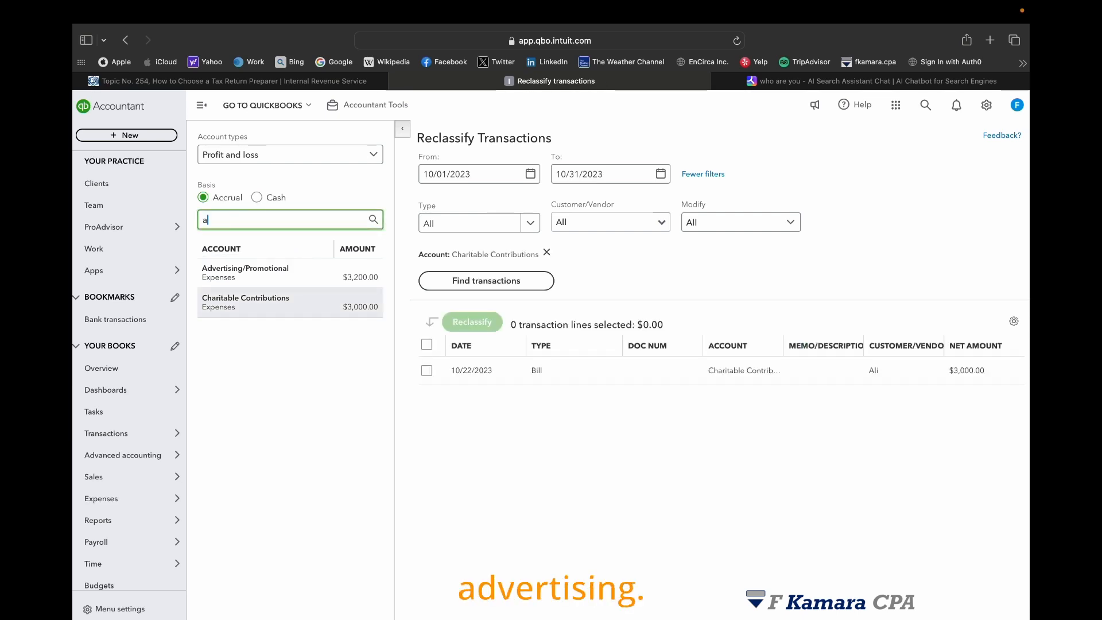
{"action": "type", "text": "d"}
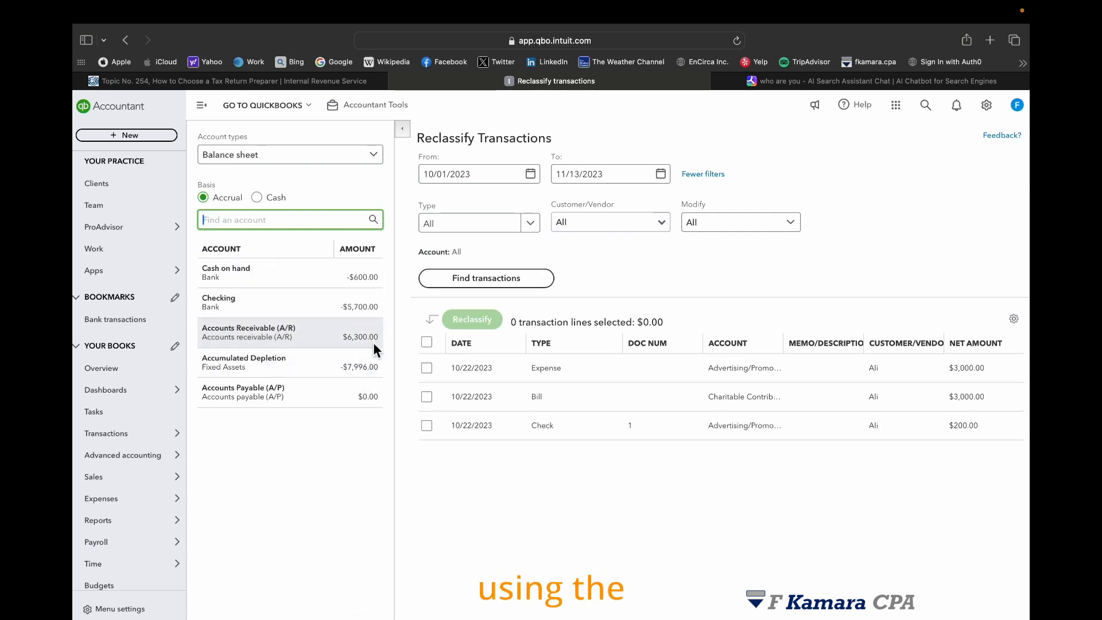
- List the transactions of the balance sheet accounts Cash on hand, Checking, Accounts Receivable (A/R) and Accumulated Depletion in turn
{"action": "left_click", "coordinate": [248, 275]}
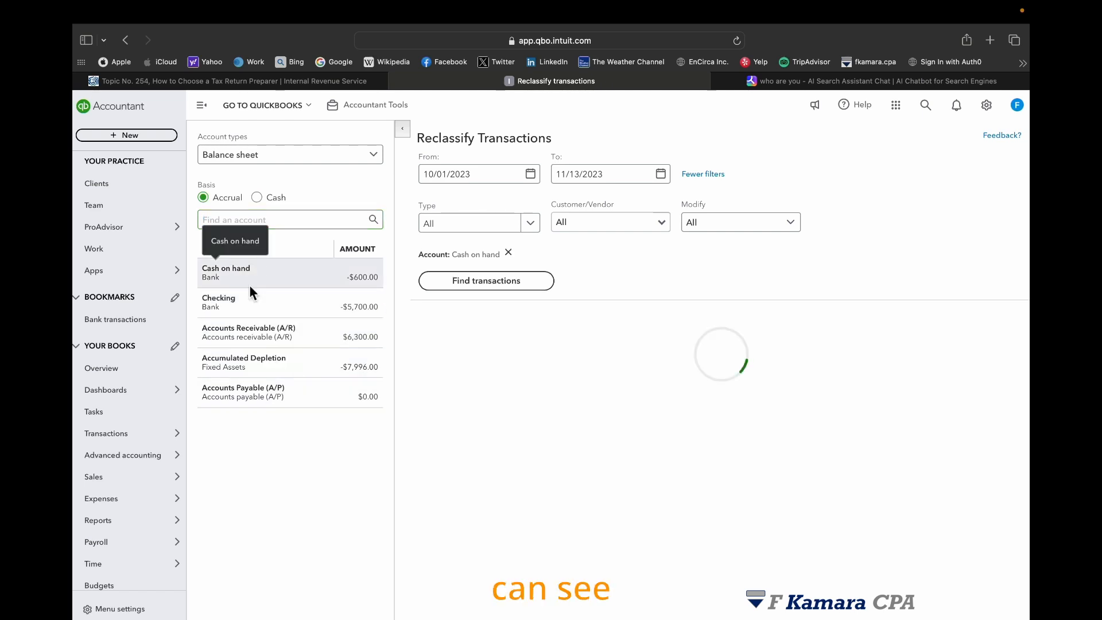
{"action": "left_click", "coordinate": [263, 308]}
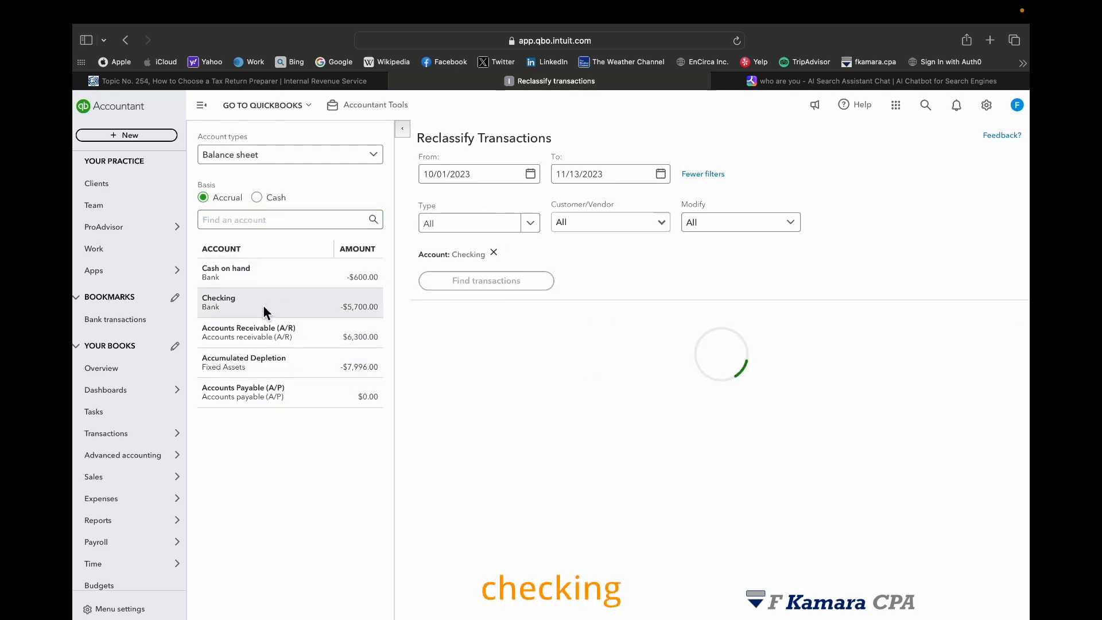
{"action": "left_click", "coordinate": [287, 340]}
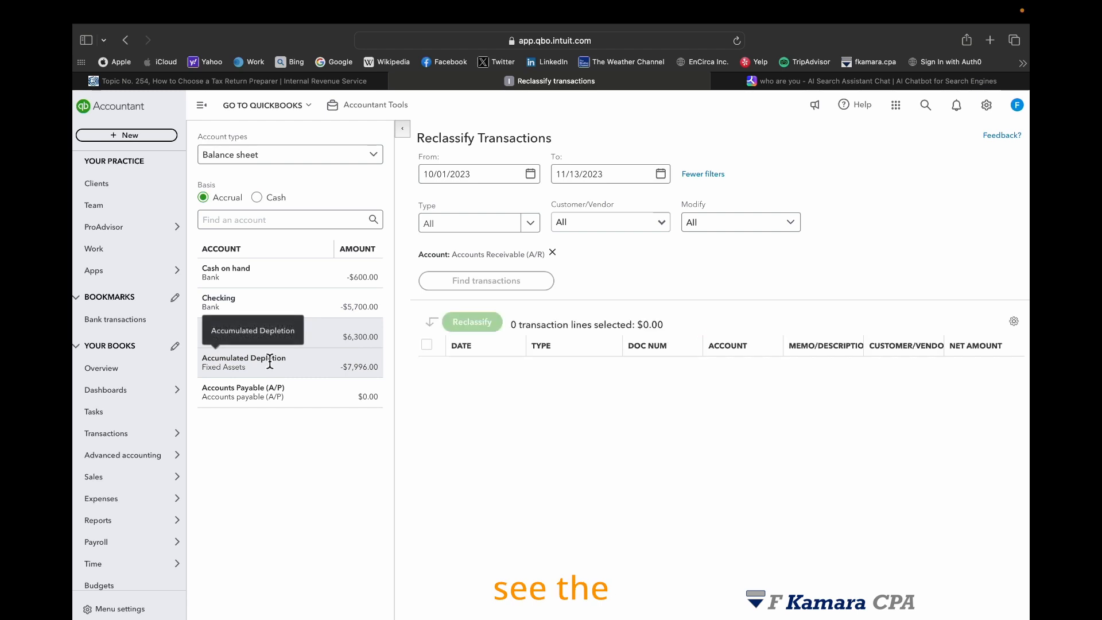
{"action": "left_click", "coordinate": [266, 274]}
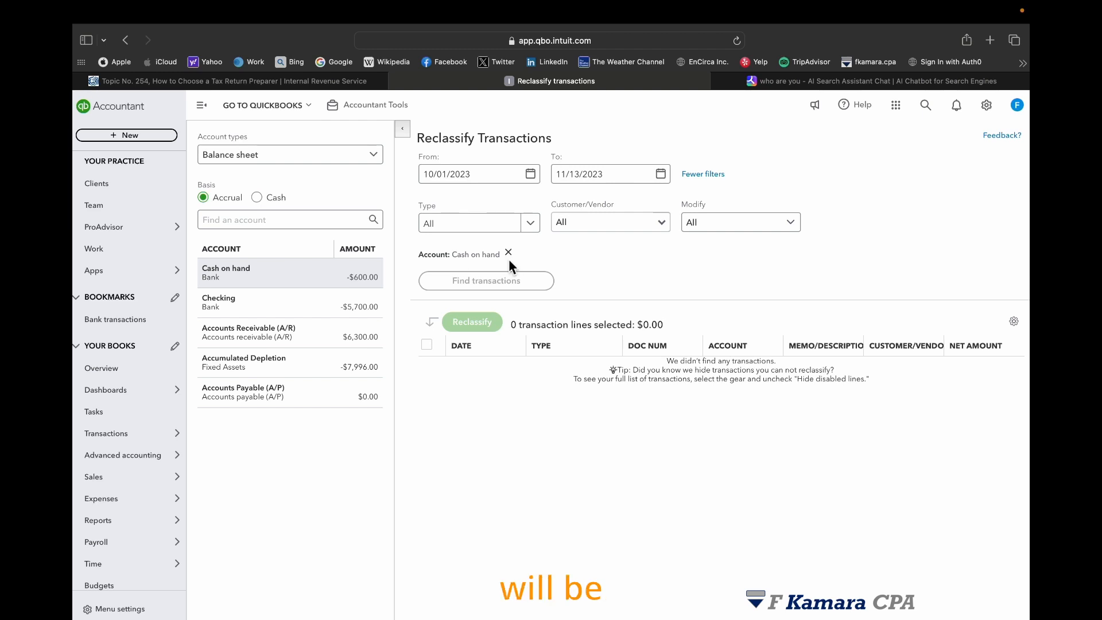
{"action": "left_click", "coordinate": [282, 326]}
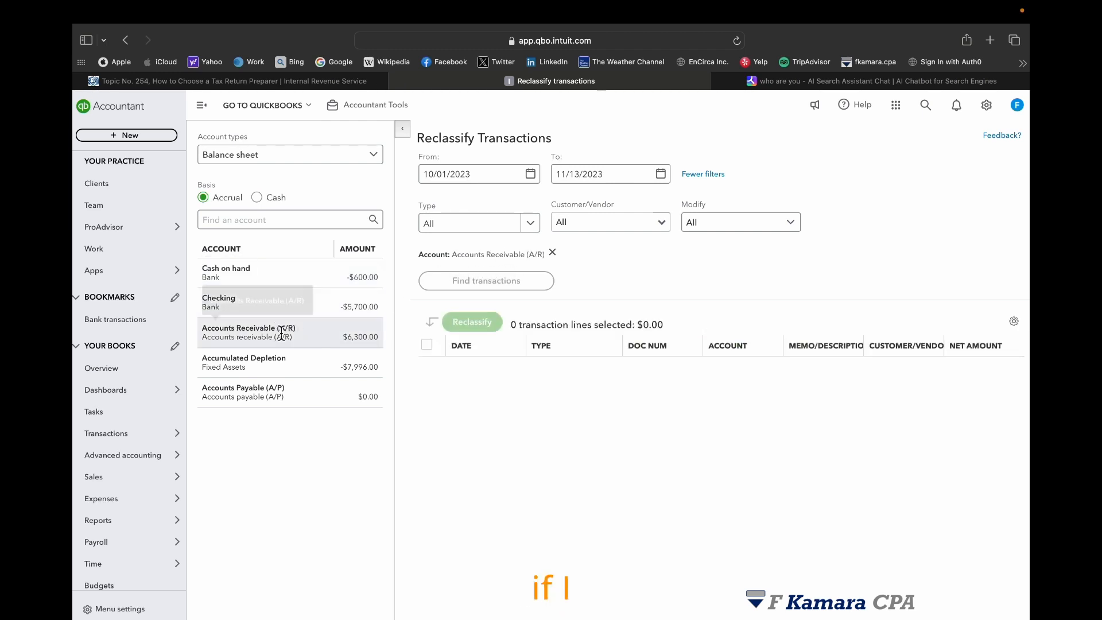
{"action": "left_click", "coordinate": [226, 330]}
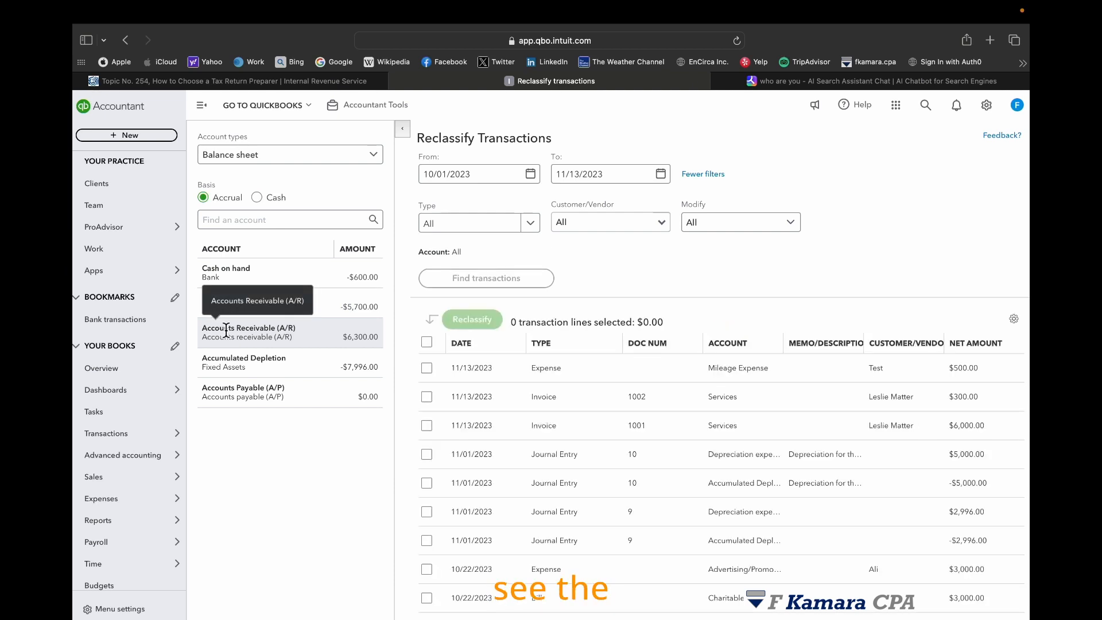
{"action": "left_click", "coordinate": [233, 331]}
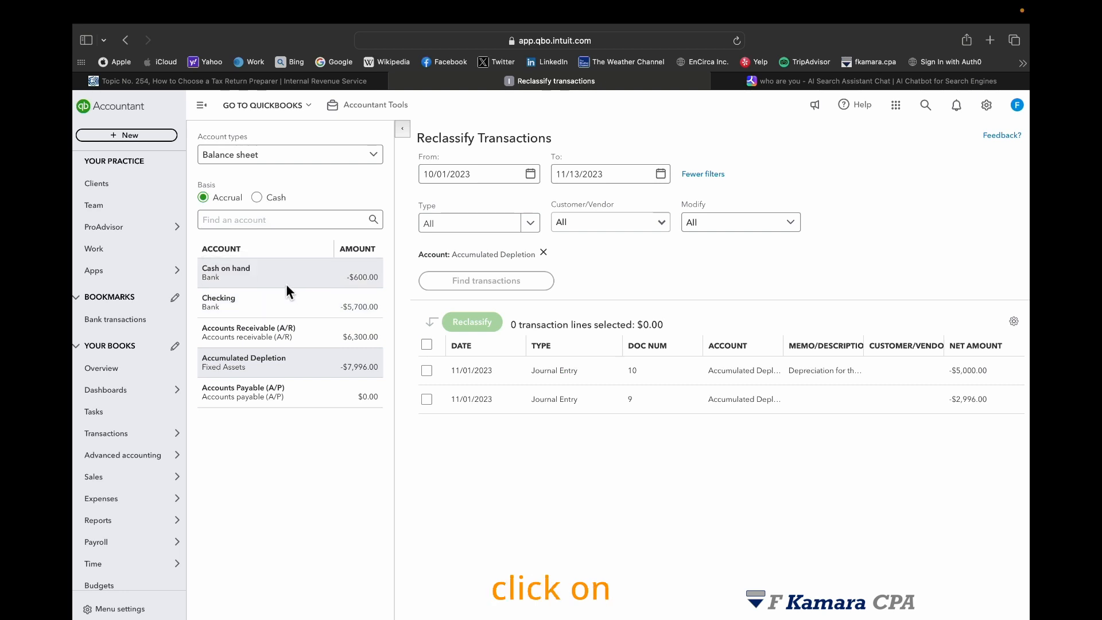
{"action": "left_click", "coordinate": [286, 284]}
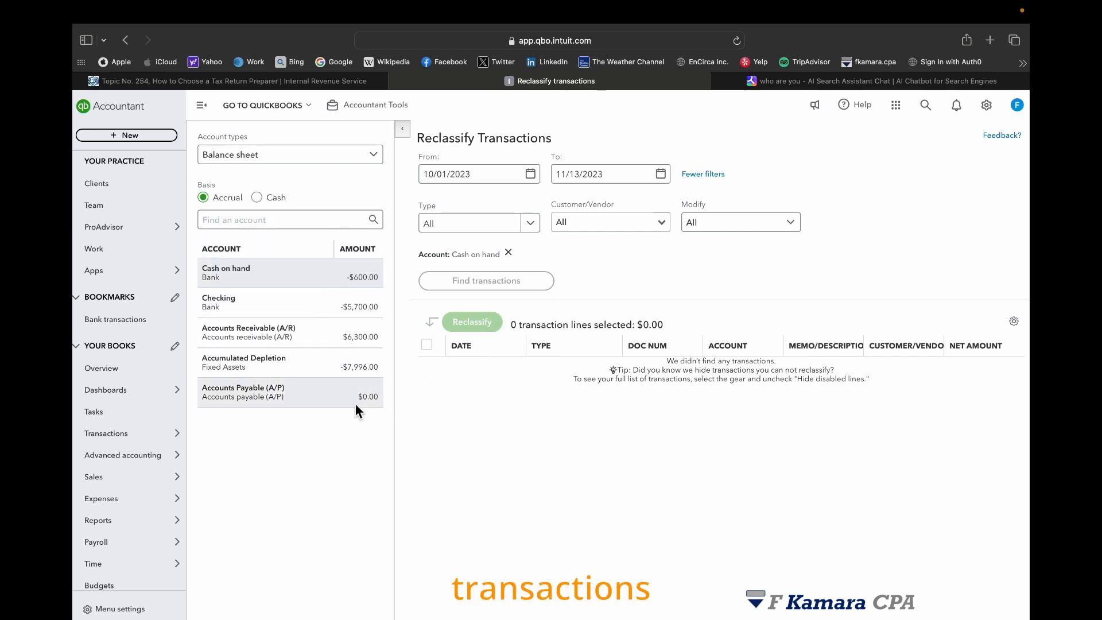
- View the transactions under Accounts Payable (A/P), and those under the Accumulated Depletion fixed asset account
{"action": "left_click", "coordinate": [275, 391]}
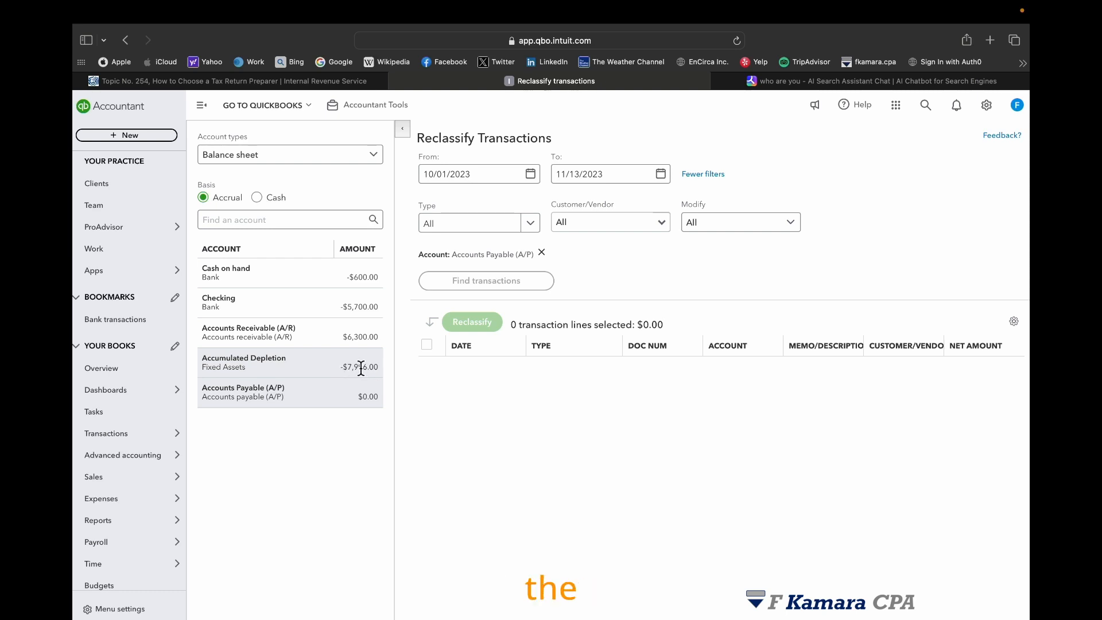
{"action": "left_click", "coordinate": [268, 365]}
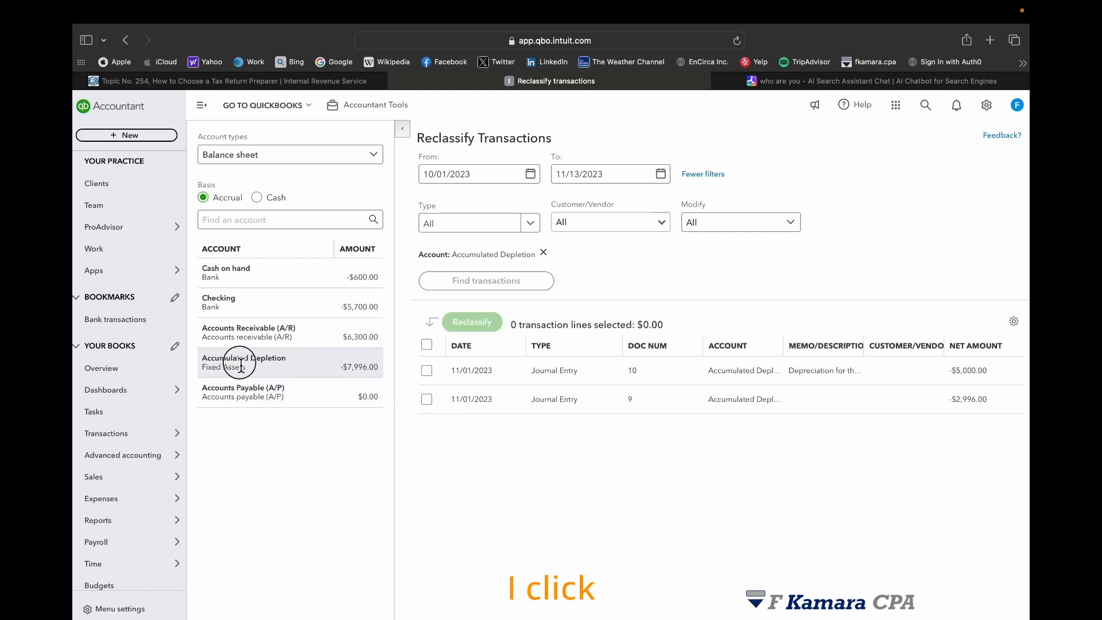
{"action": "left_click", "coordinate": [240, 366]}
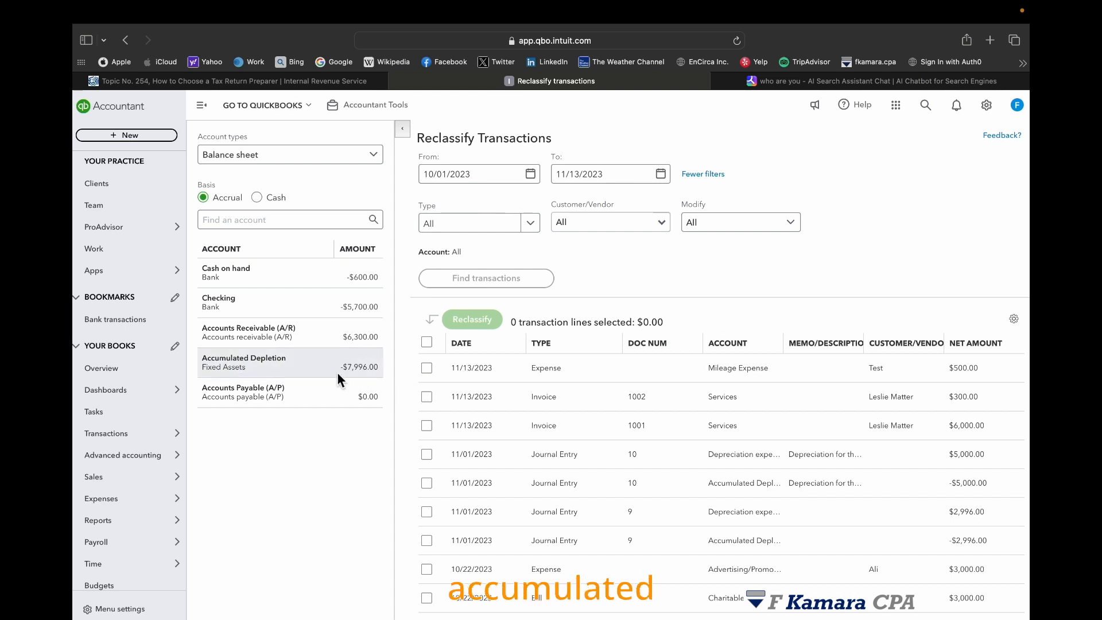
{"action": "left_click", "coordinate": [297, 364]}
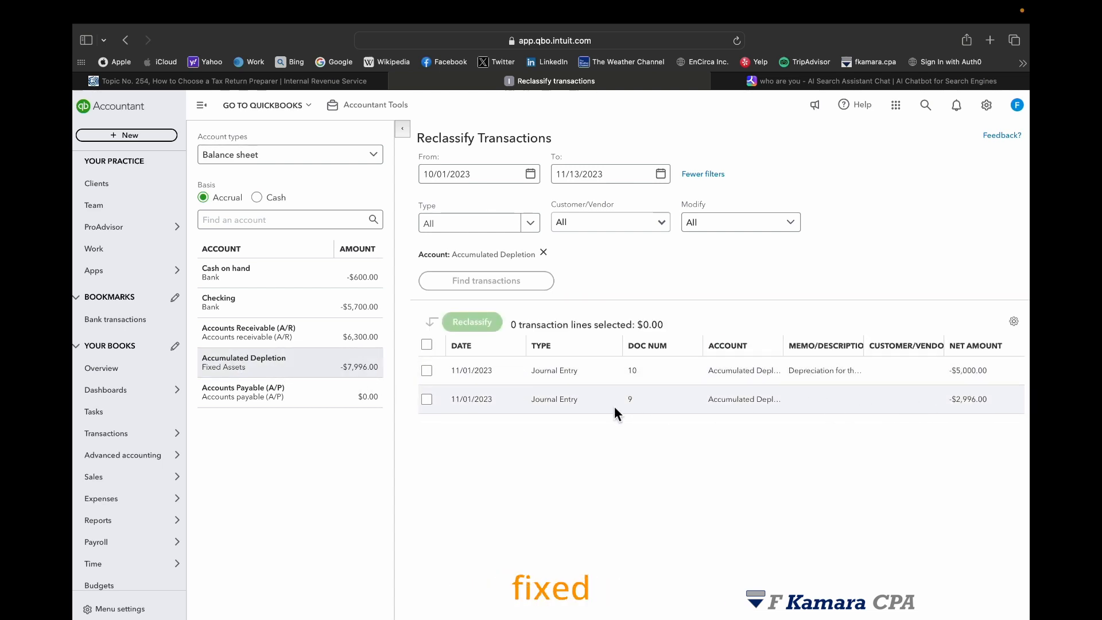
- Change the account type to Profit and loss and list the transactions of the Advertising/Promotional expense account
{"action": "left_click", "coordinate": [378, 160]}
{"action": "left_click", "coordinate": [279, 179]}
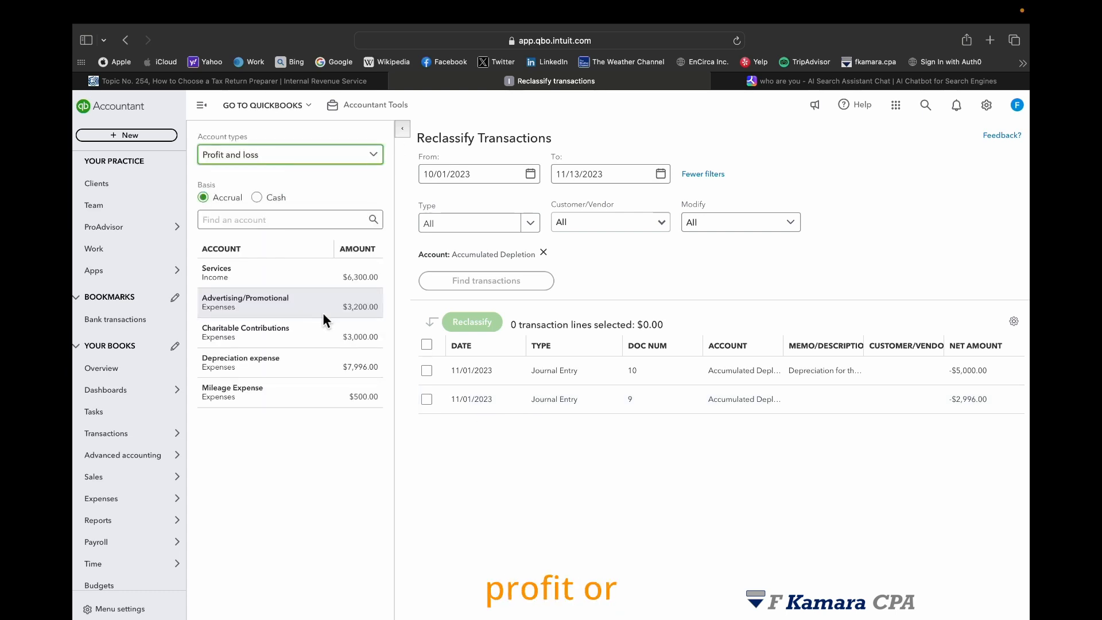
{"action": "left_click", "coordinate": [246, 303]}
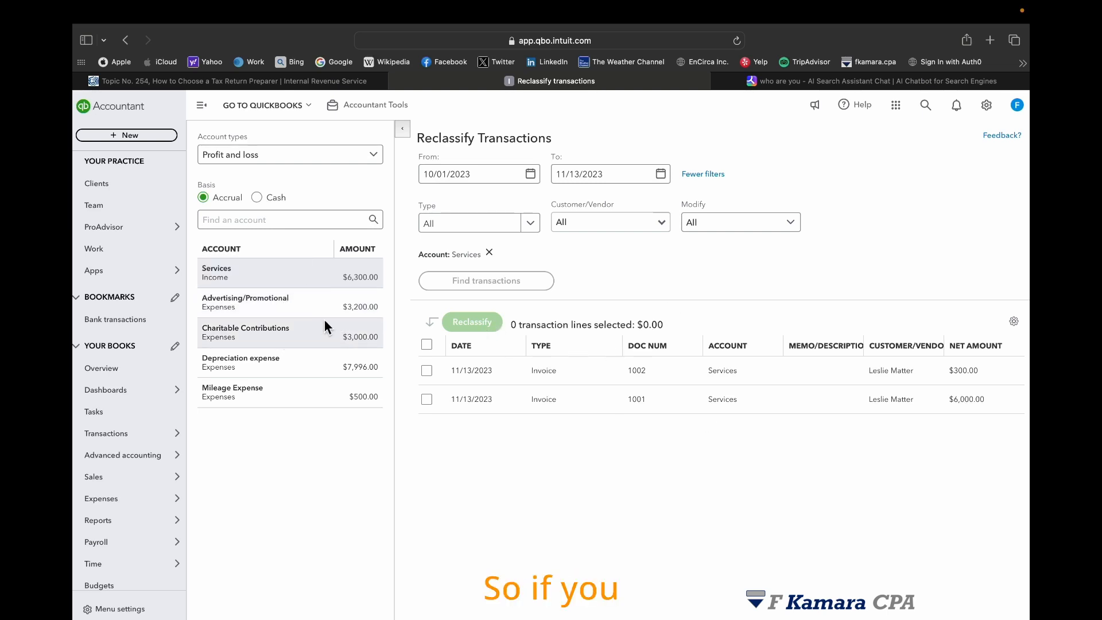
{"action": "left_click", "coordinate": [300, 309]}
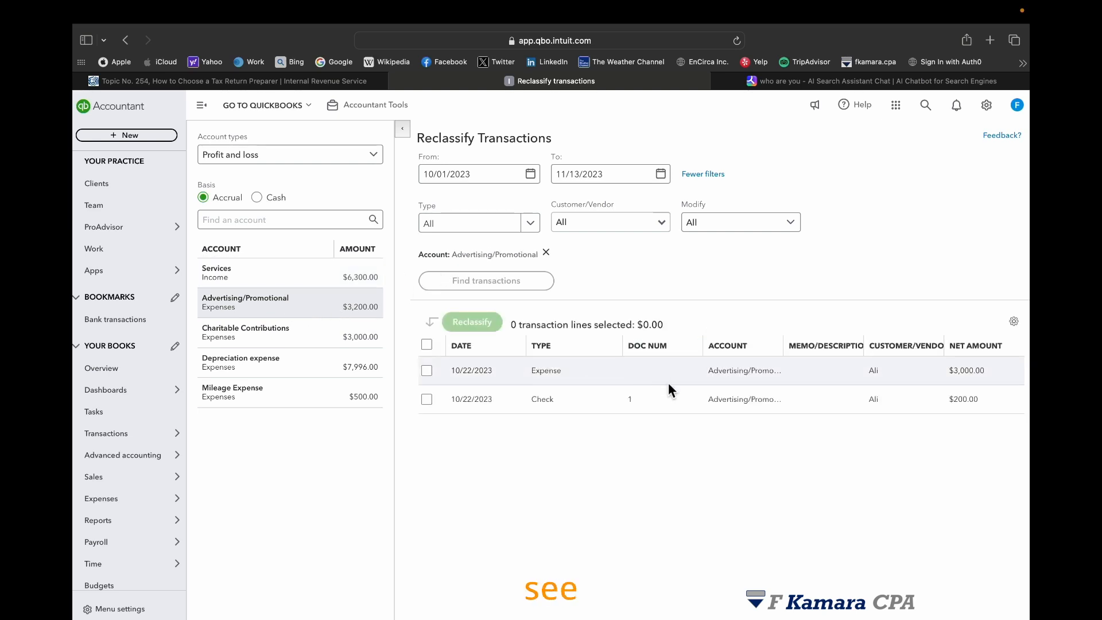
- Set the Modify filter to Accounts and search the account list for "ser"
{"action": "left_click", "coordinate": [768, 230]}
{"action": "left_click", "coordinate": [721, 270]}
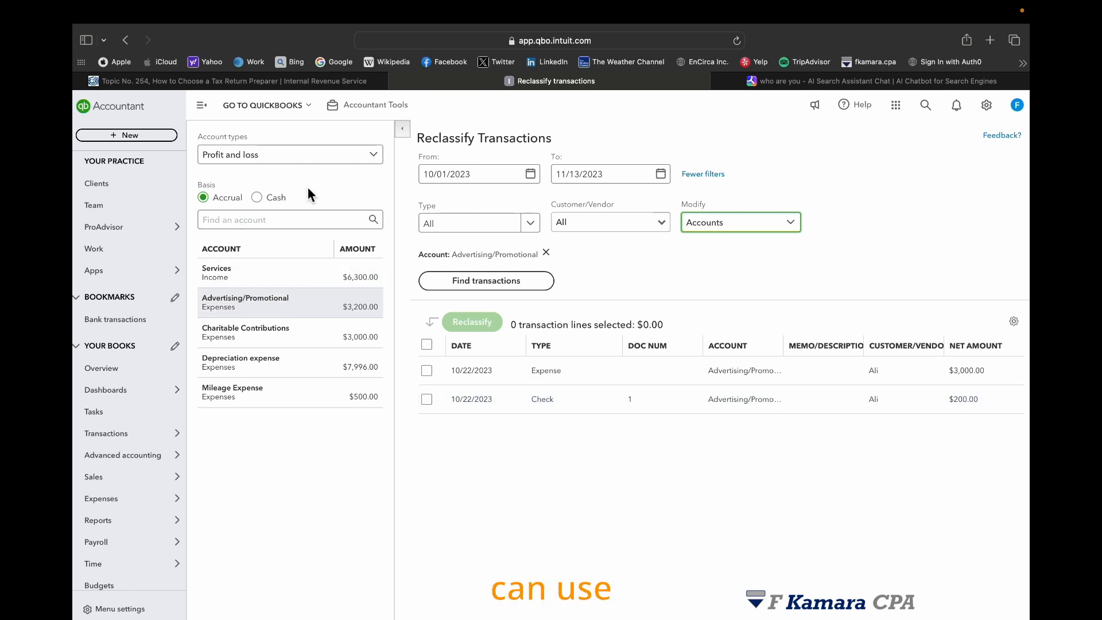
{"action": "left_click", "coordinate": [260, 224]}
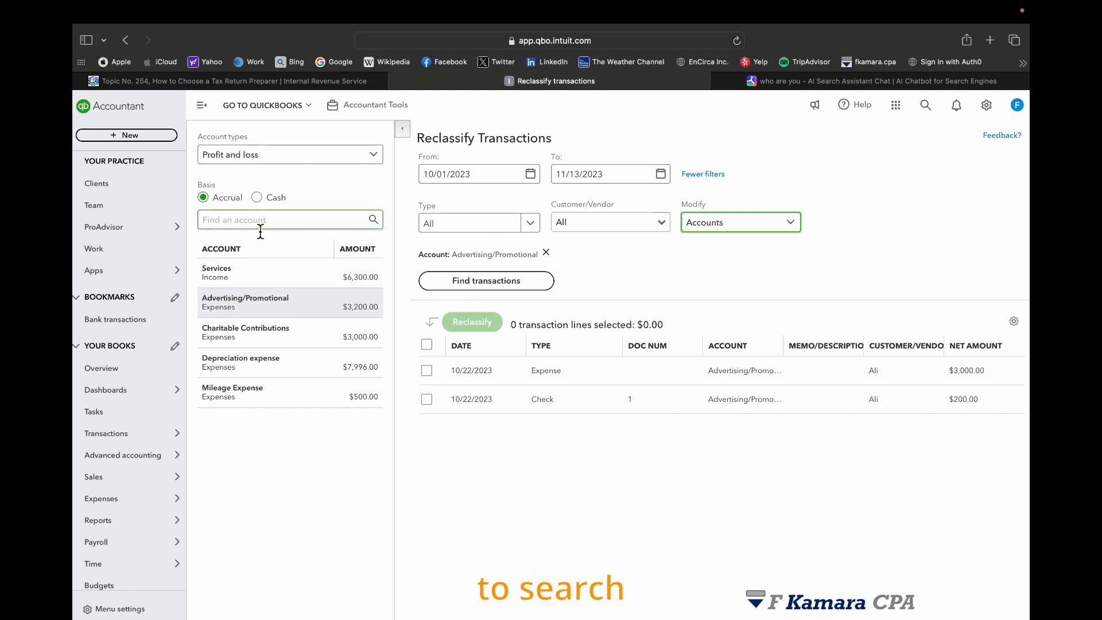
{"action": "left_click", "coordinate": [260, 224]}
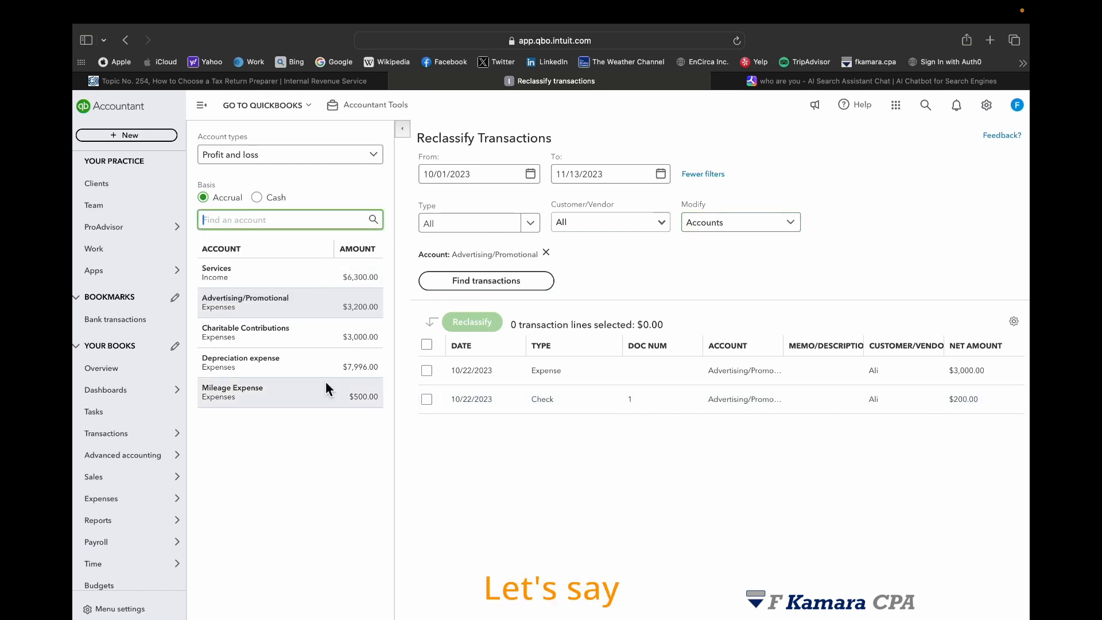
{"action": "type", "text": "ser"}
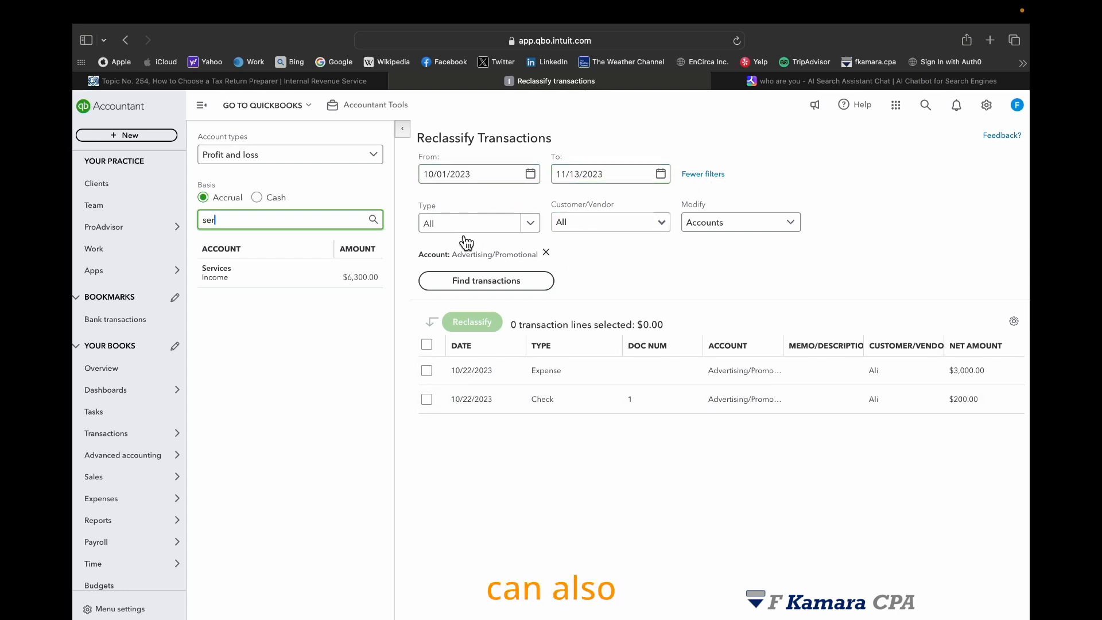
- Review the available options of the transaction Type filter and the Customer/Vendor filter
{"action": "left_click", "coordinate": [528, 228]}
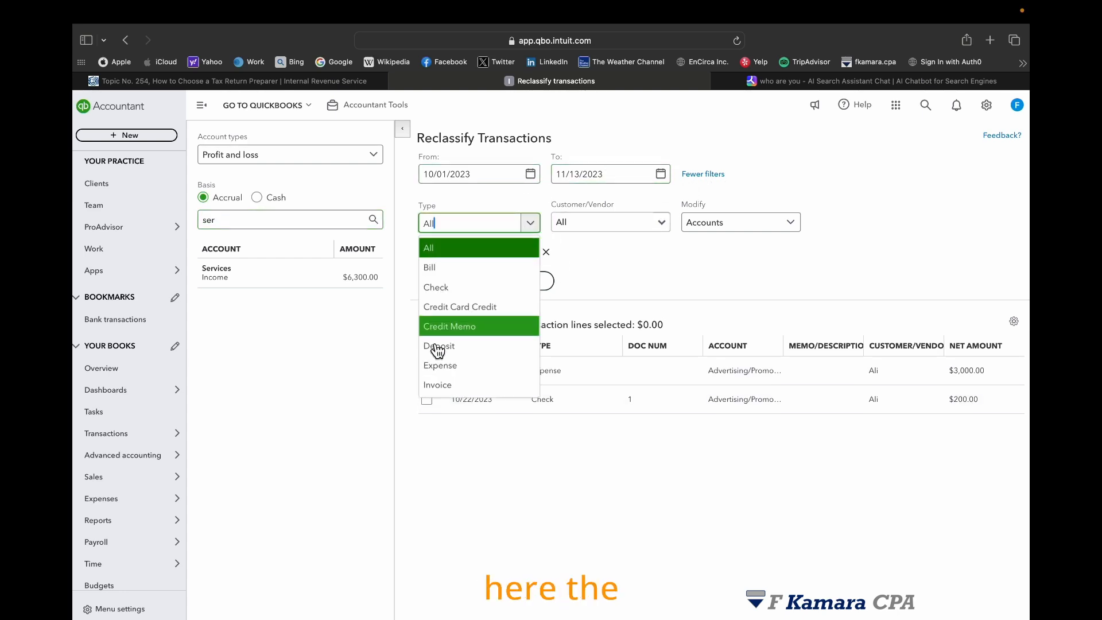
{"action": "scroll", "coordinate": [455, 272], "scroll_direction": "down", "scroll_amount": 3}
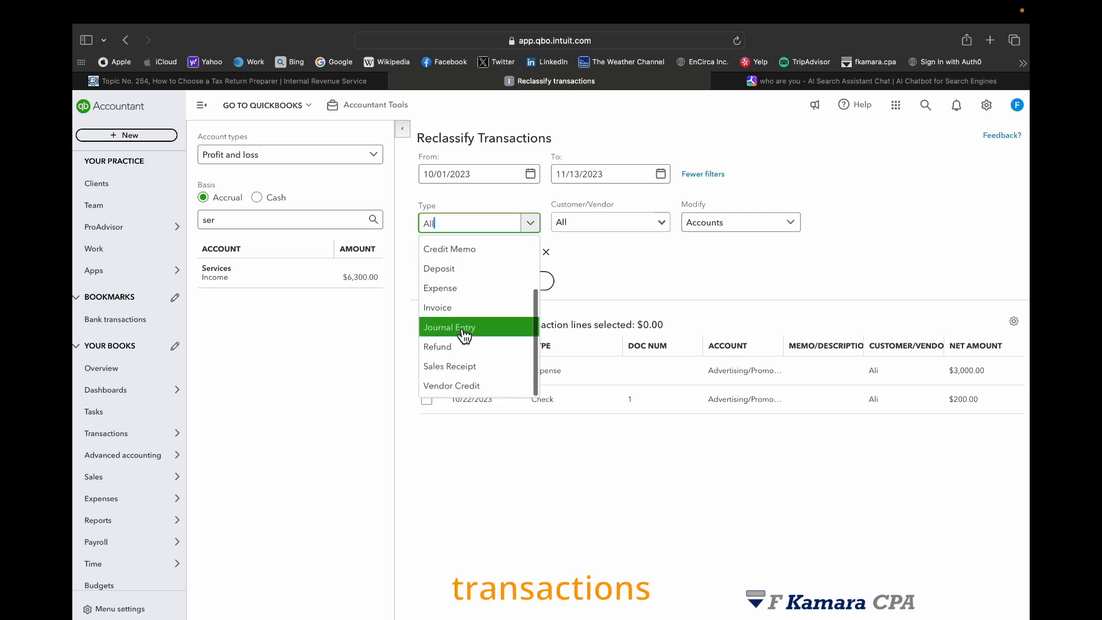
{"action": "scroll", "coordinate": [493, 285], "scroll_direction": "up", "scroll_amount": 3}
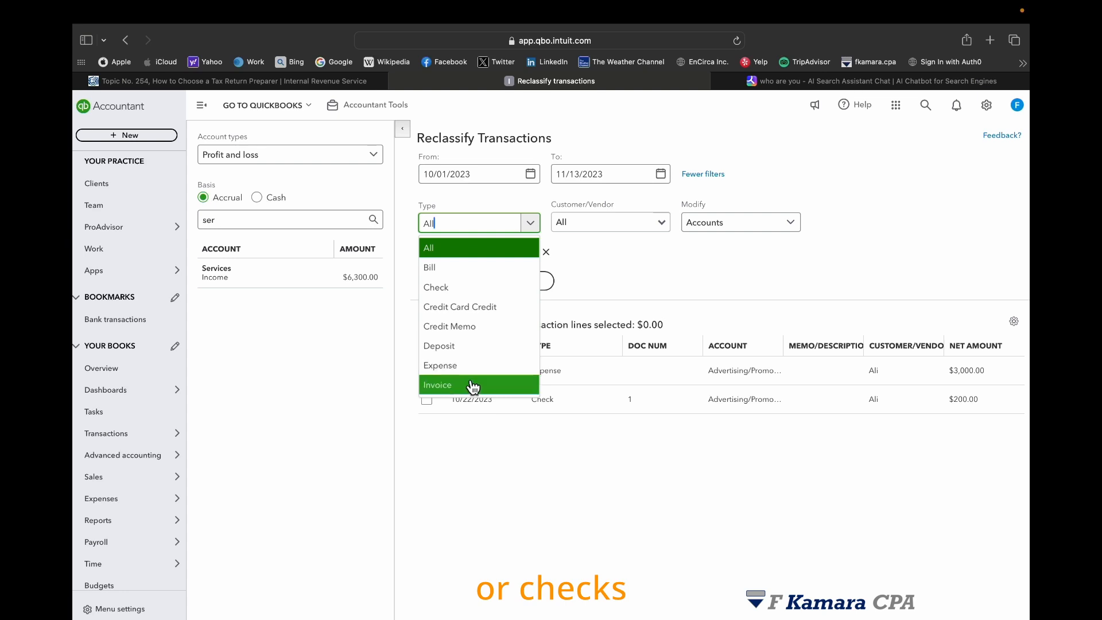
{"action": "left_click", "coordinate": [650, 252]}
{"action": "left_click", "coordinate": [663, 232]}
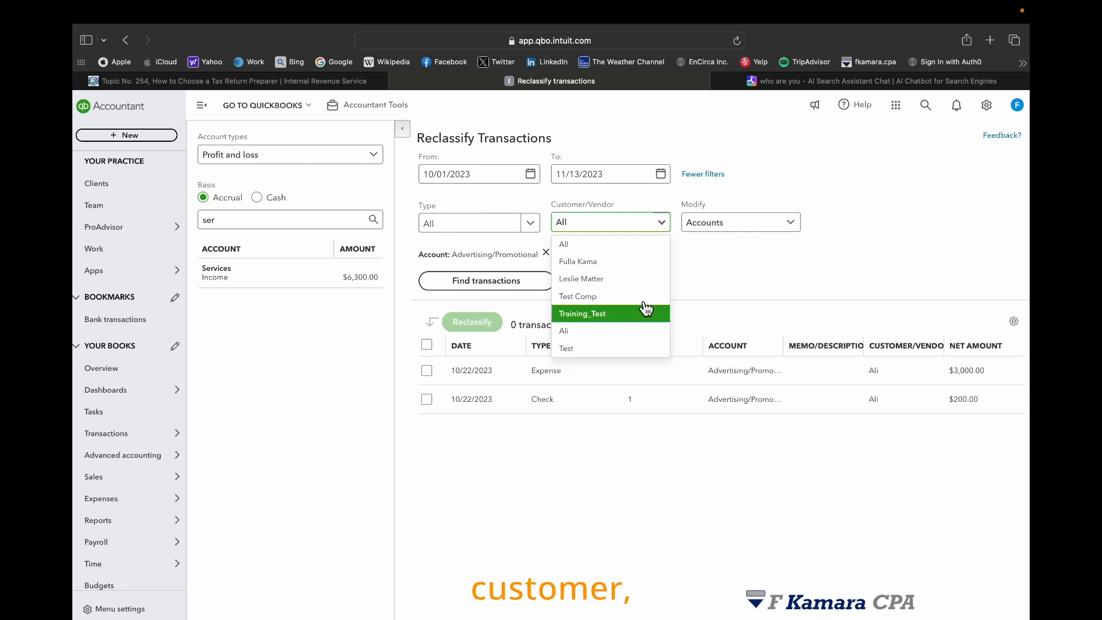
- Check the choices of the Modify filter and set it to All
{"action": "left_click", "coordinate": [793, 228]}
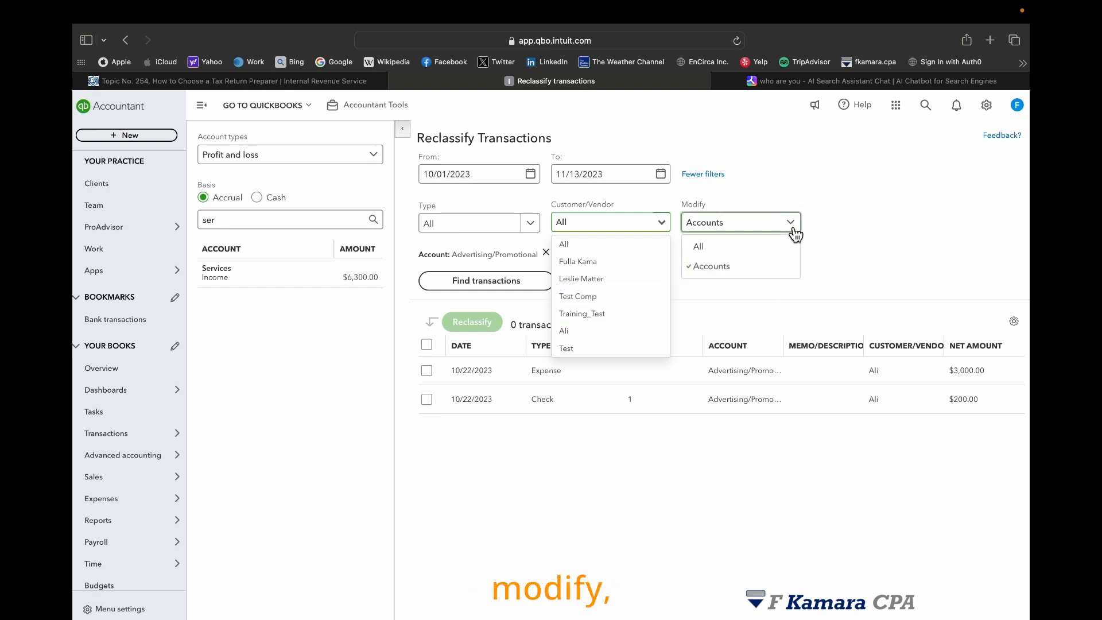
{"action": "left_click", "coordinate": [749, 270]}
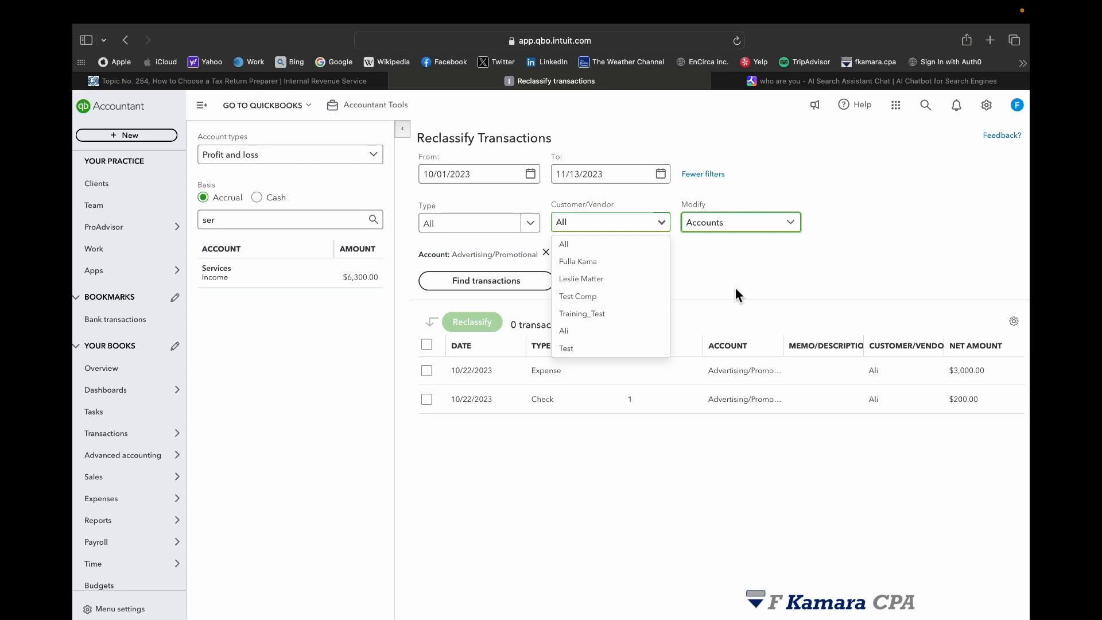
{"action": "left_click", "coordinate": [768, 227]}
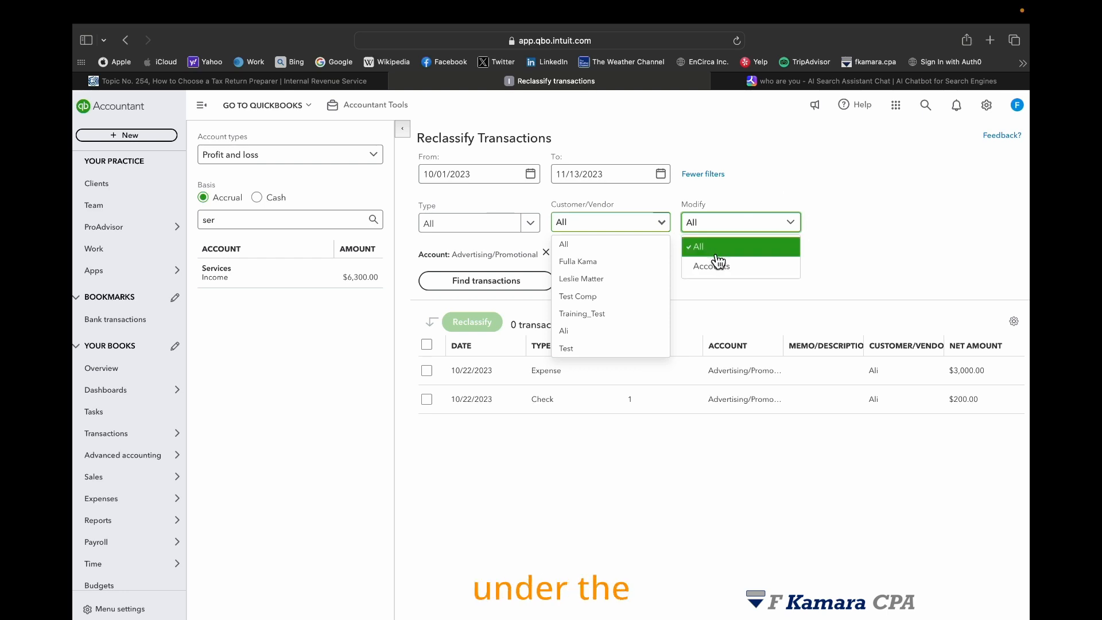
{"action": "left_click", "coordinate": [716, 252]}
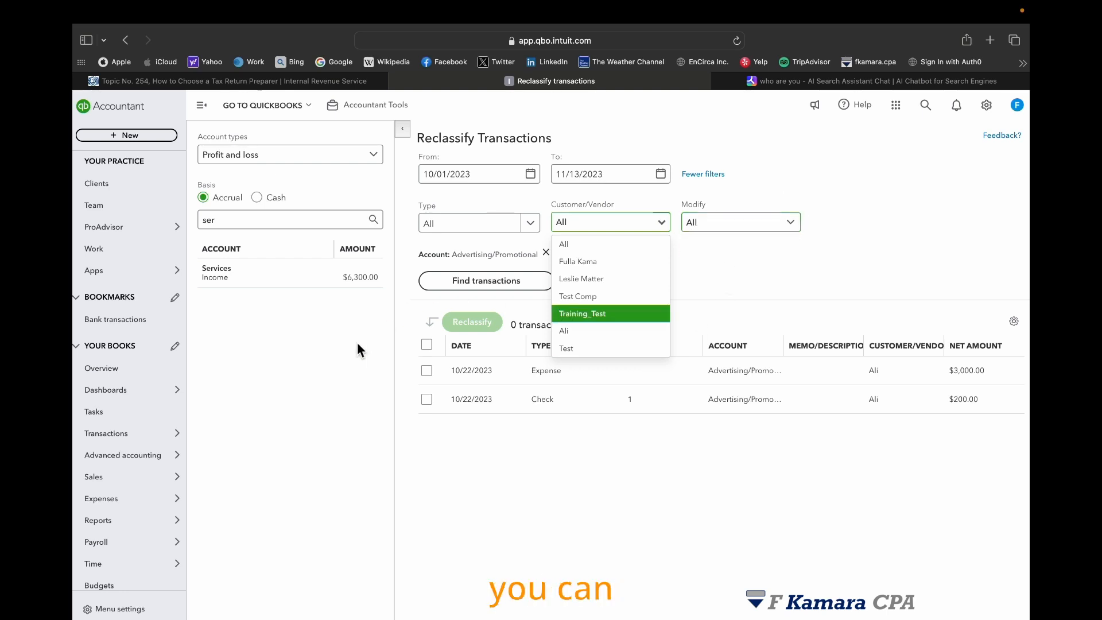
- Clear the account search and list the Services account's transactions with the Customer/Vendor filter set to All
{"action": "left_click", "coordinate": [226, 219]}
{"action": "key", "text": "BackSpace"}
{"action": "key", "text": "BackSpace"}
{"action": "key", "text": "BackSpace"}
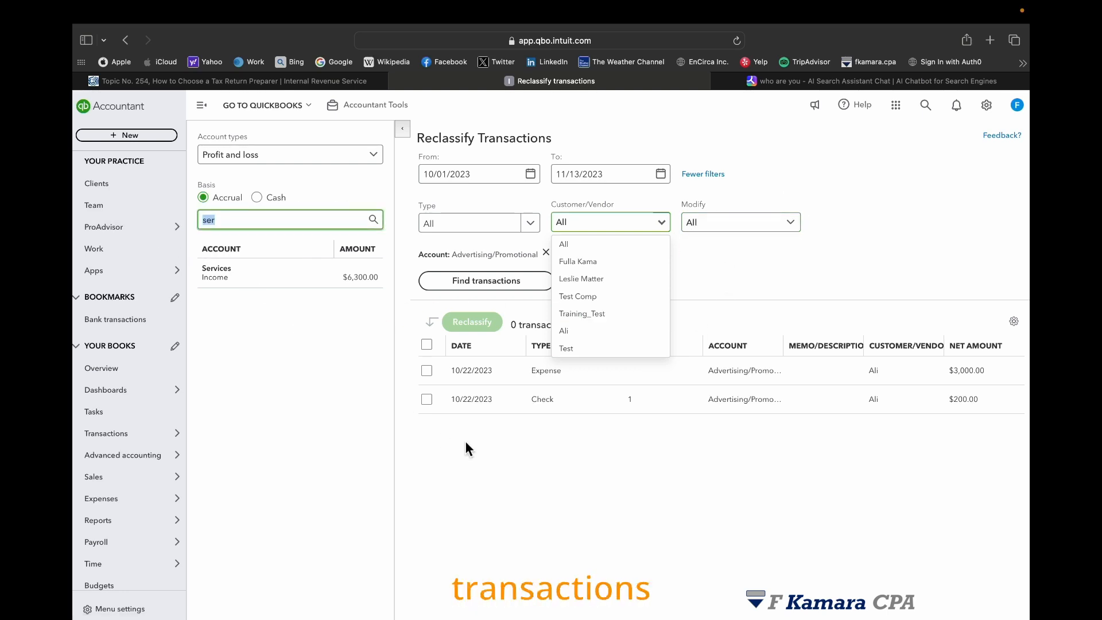
{"action": "left_click", "coordinate": [643, 245]}
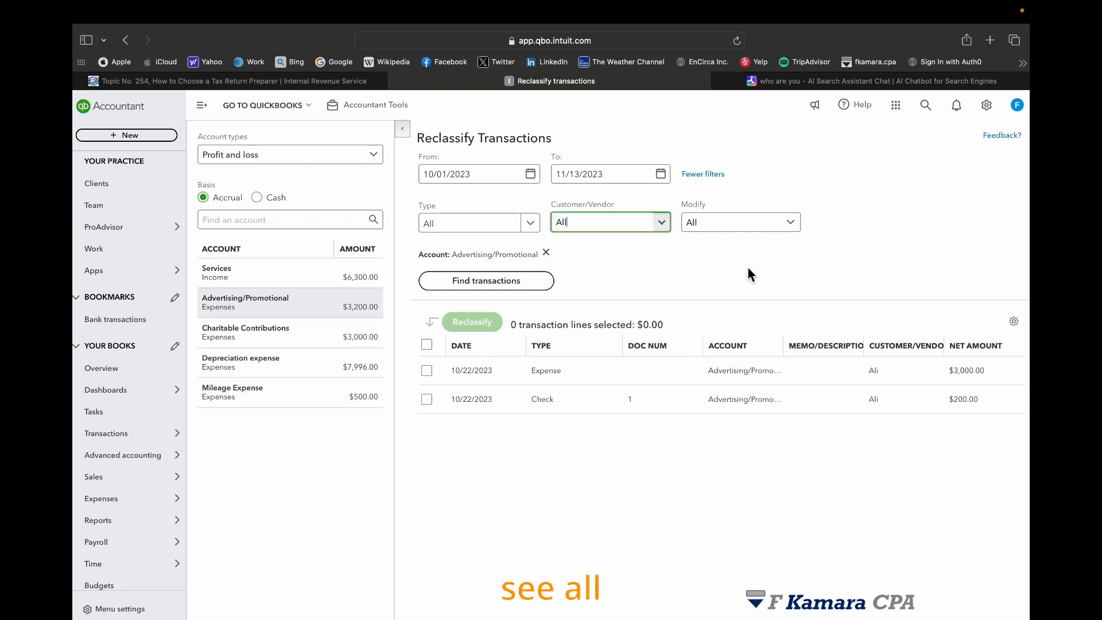
{"action": "left_click", "coordinate": [235, 267]}
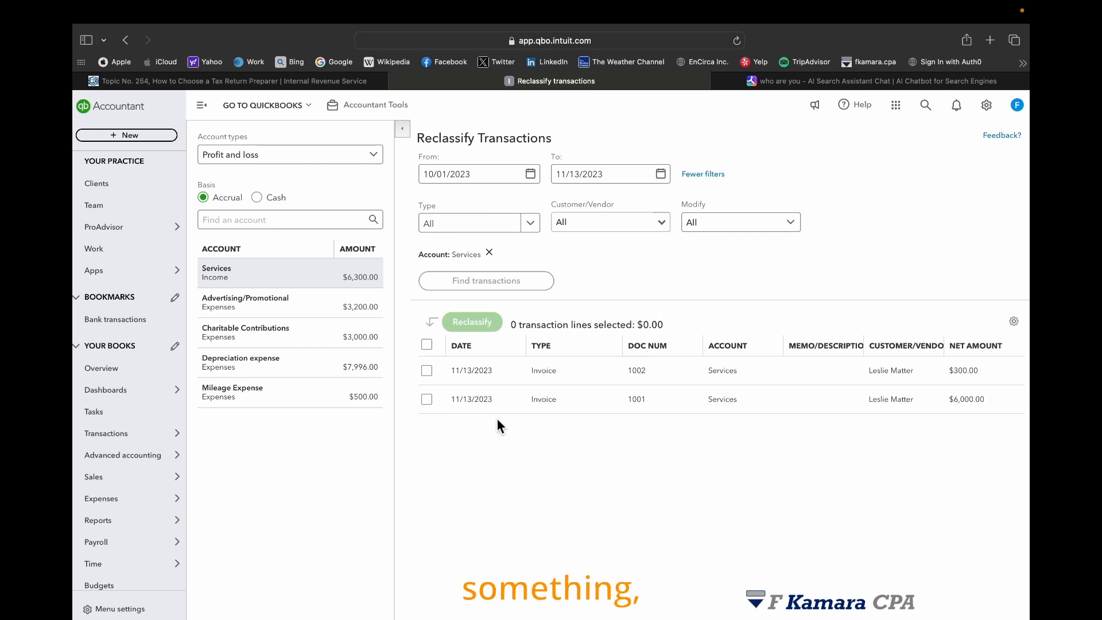
- Reclassify both Advertising/Promotional transactions, the expense and the check, to Services and check them in the Services account's list
{"action": "left_click", "coordinate": [262, 302]}
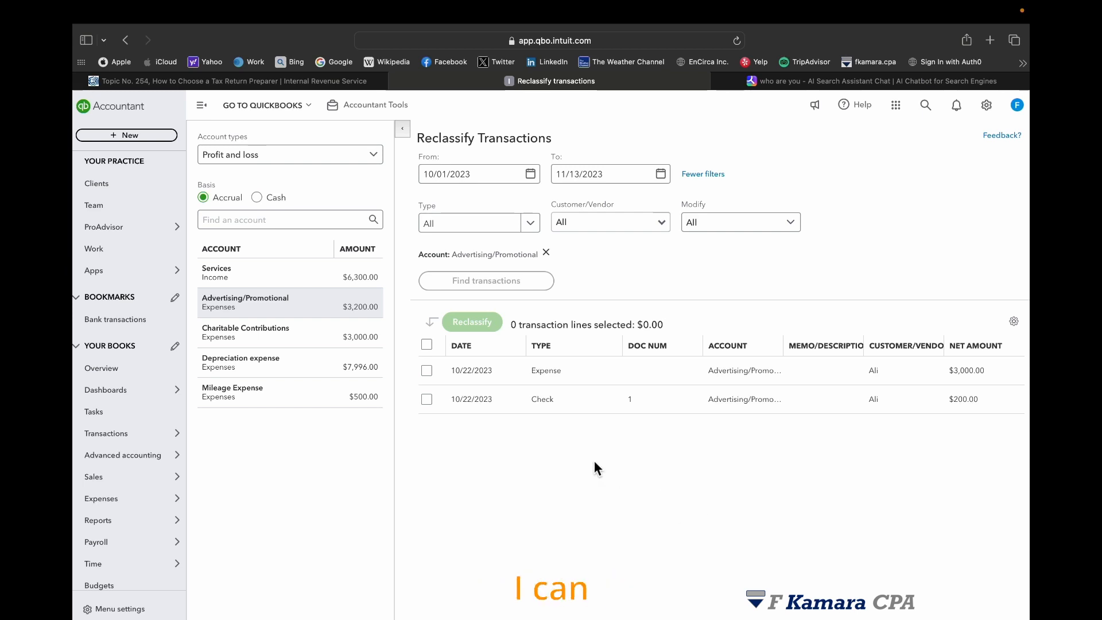
{"action": "left_click", "coordinate": [427, 374]}
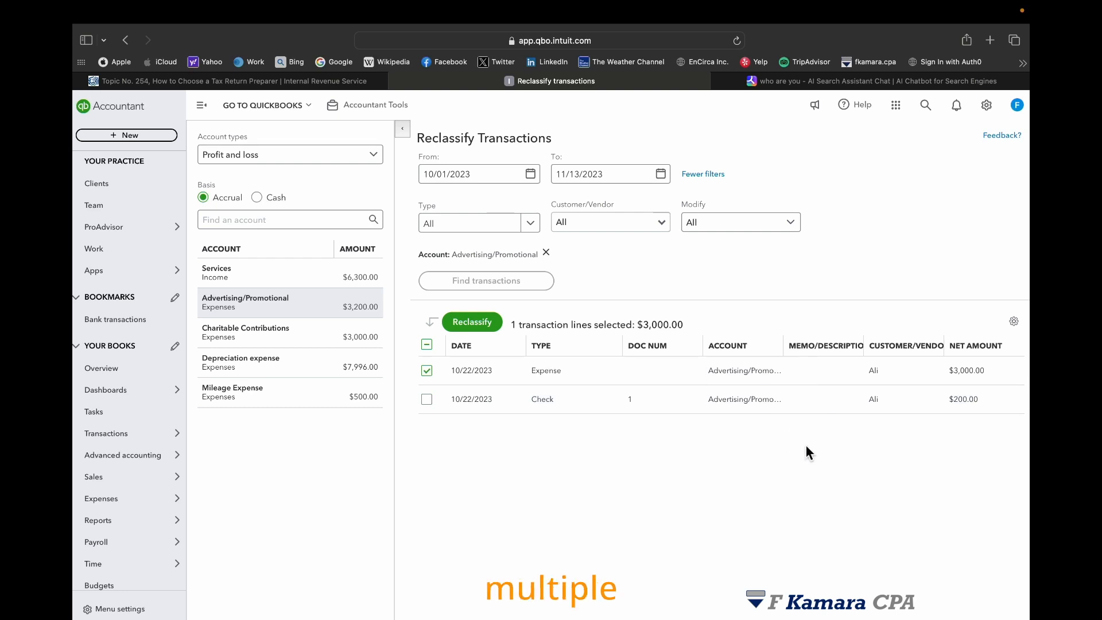
{"action": "left_click", "coordinate": [426, 399]}
{"action": "left_click", "coordinate": [486, 327]}
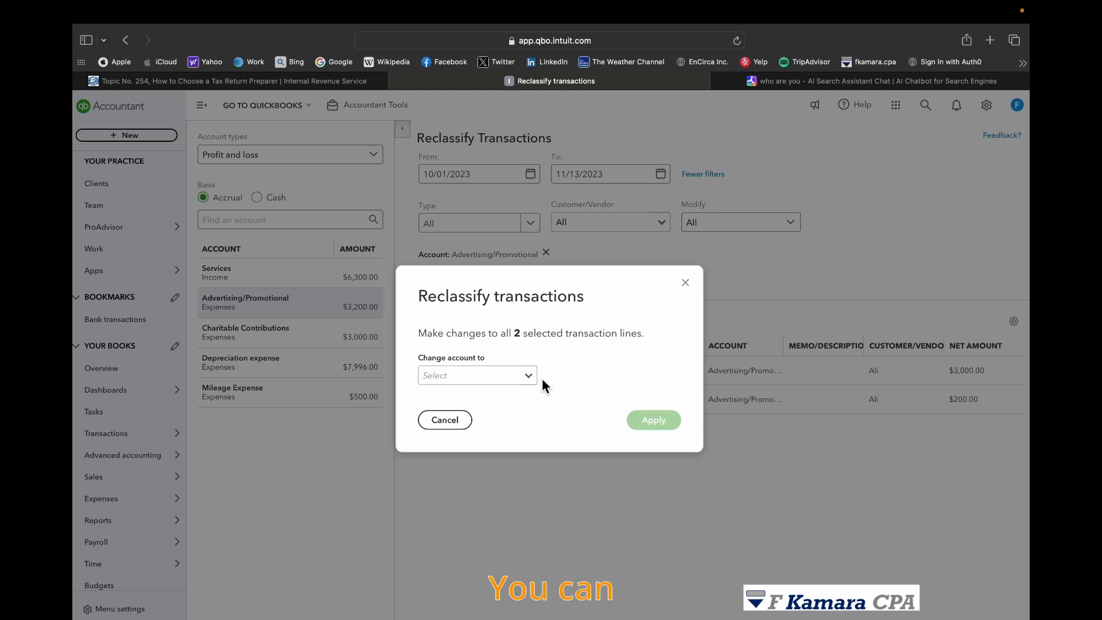
{"action": "left_click", "coordinate": [445, 424]}
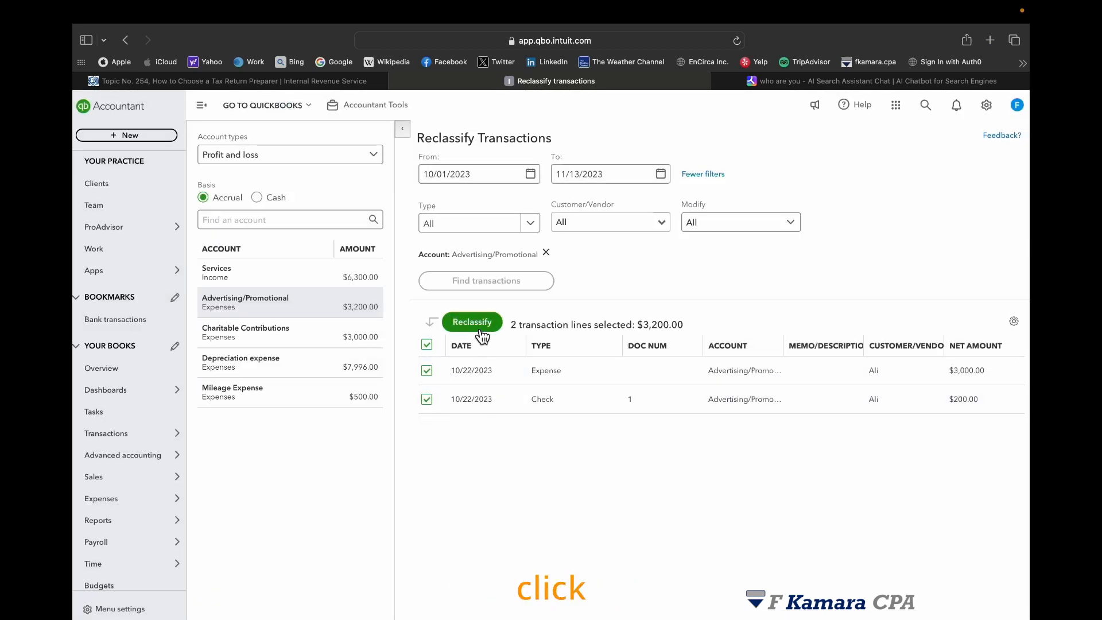
{"action": "left_click", "coordinate": [472, 322]}
{"action": "left_click", "coordinate": [524, 375]}
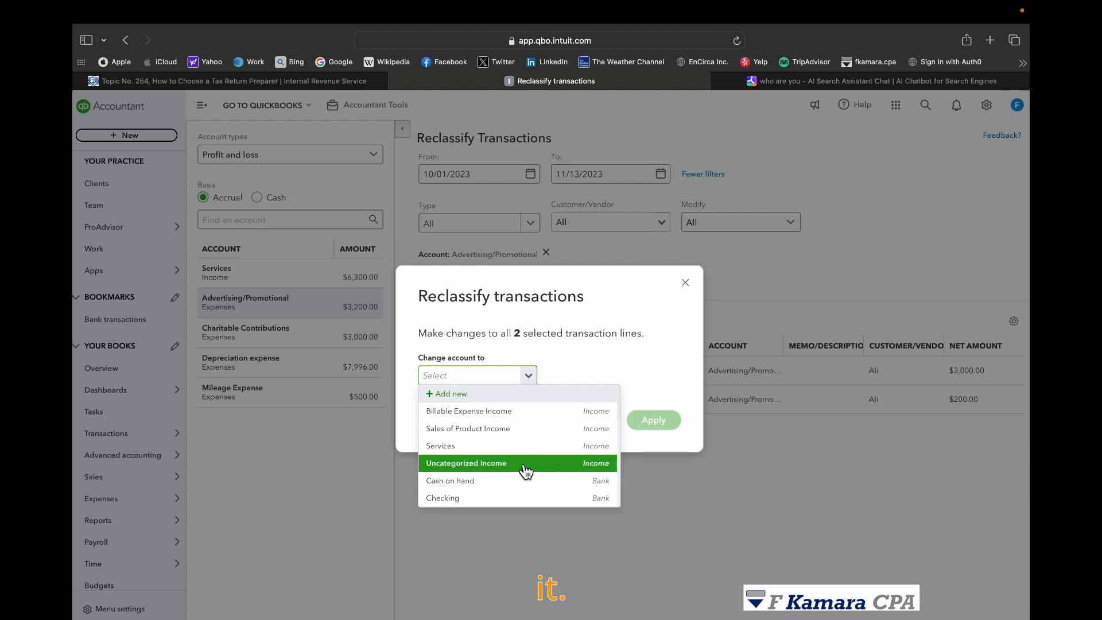
{"action": "left_click", "coordinate": [463, 446]}
{"action": "left_click", "coordinate": [663, 425]}
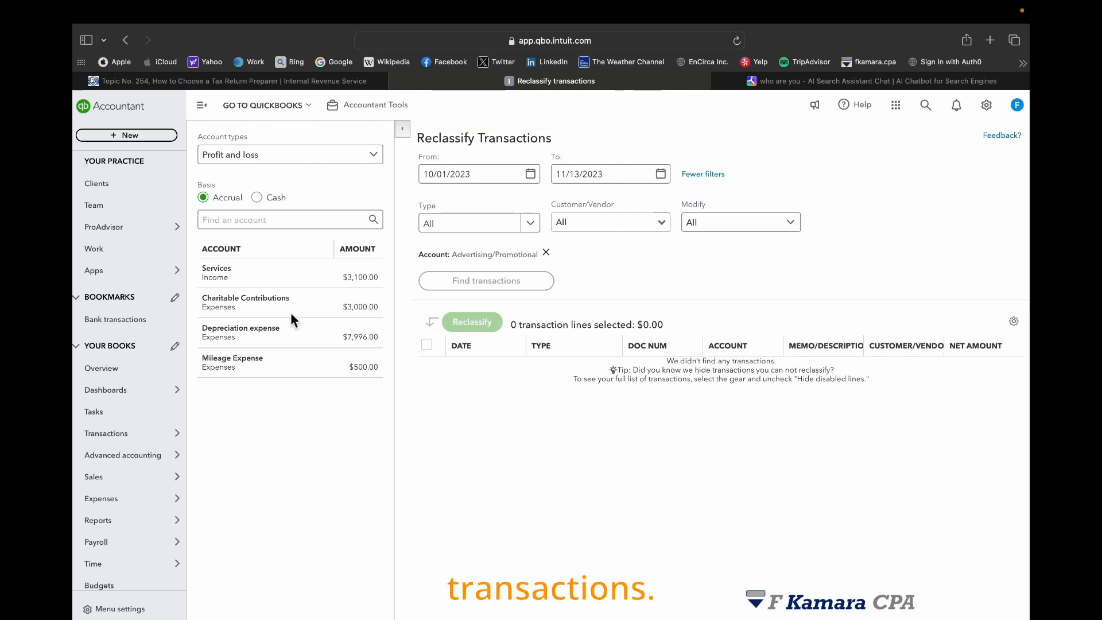
{"action": "left_click", "coordinate": [314, 280]}
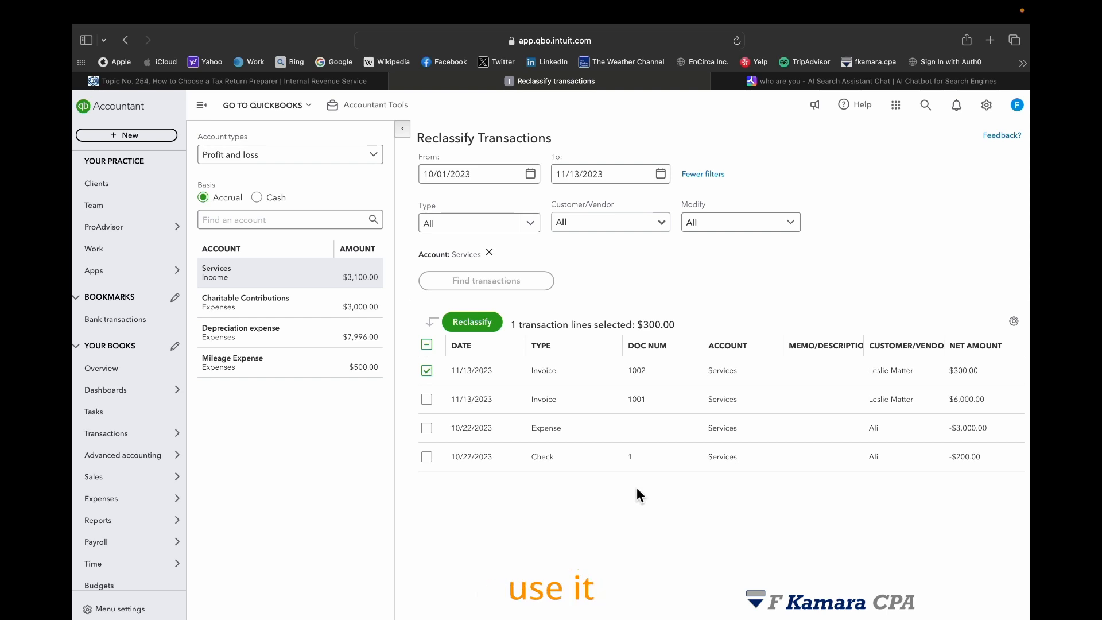
{"action": "scroll", "coordinate": [577, 482], "scroll_direction": "down", "scroll_amount": 1}
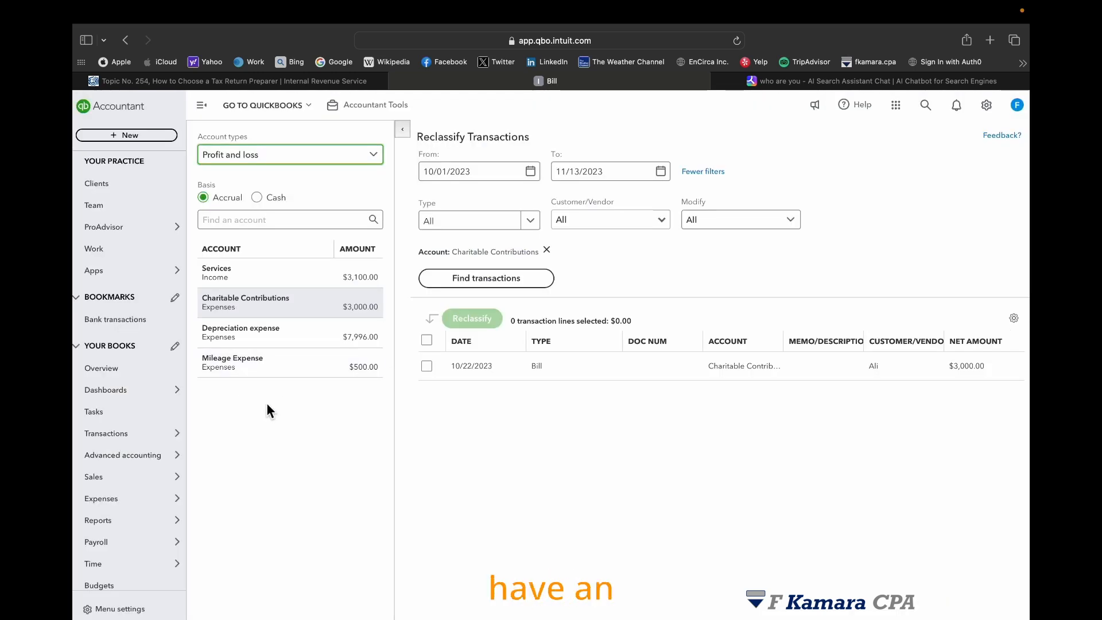
- Select the Mileage Expense account's transaction and review the accounts offered for reclassifying it, without applying a change
{"action": "left_click", "coordinate": [247, 361]}
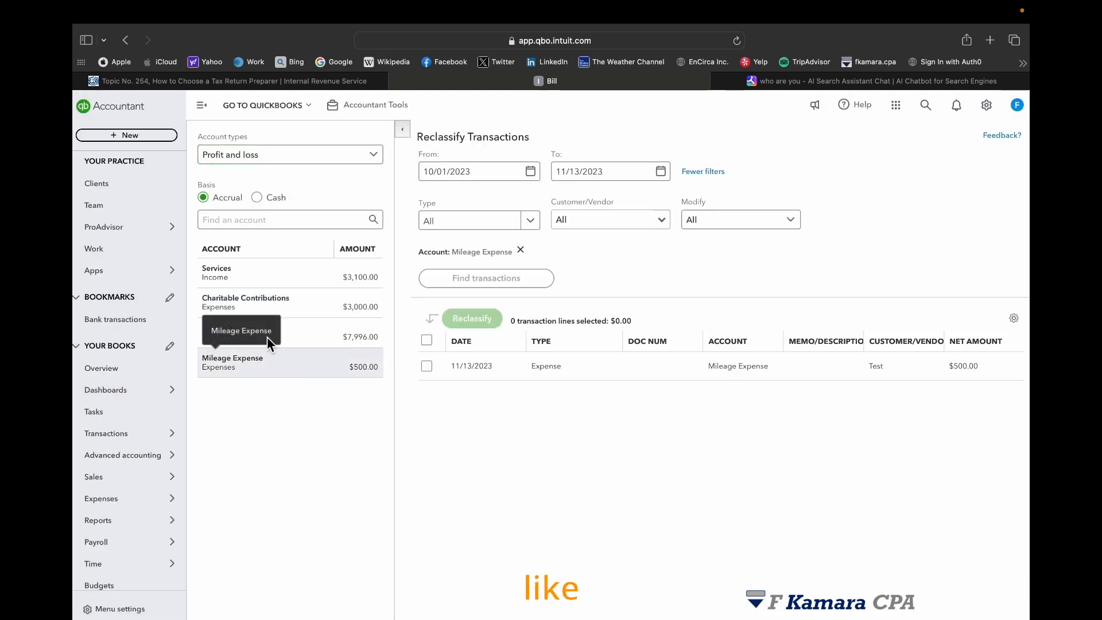
{"action": "left_click", "coordinate": [426, 340]}
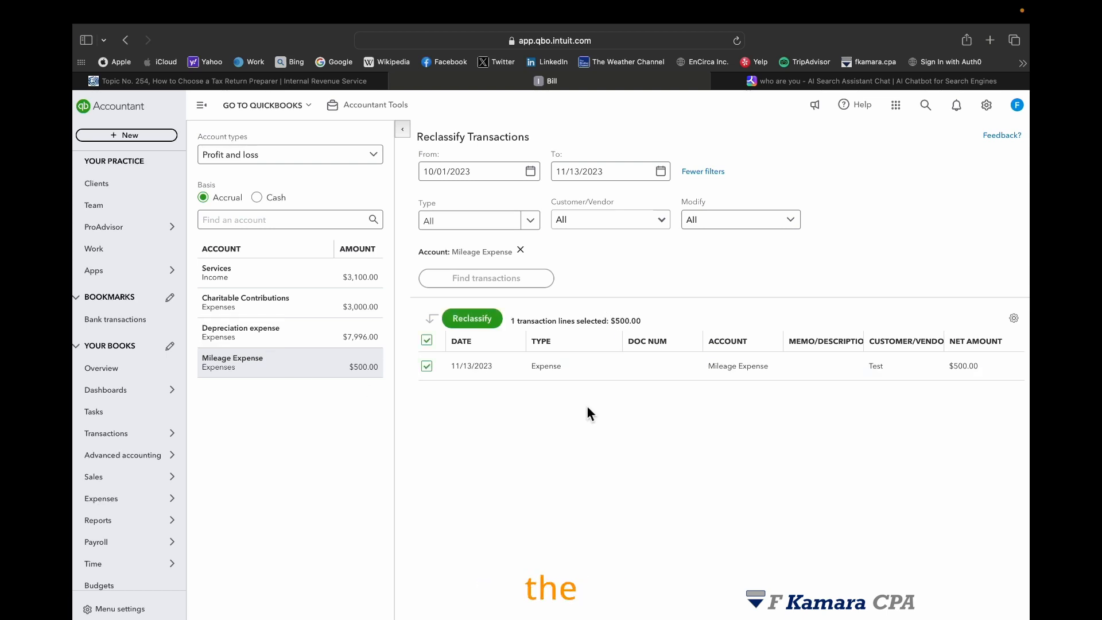
{"action": "left_click", "coordinate": [472, 318]}
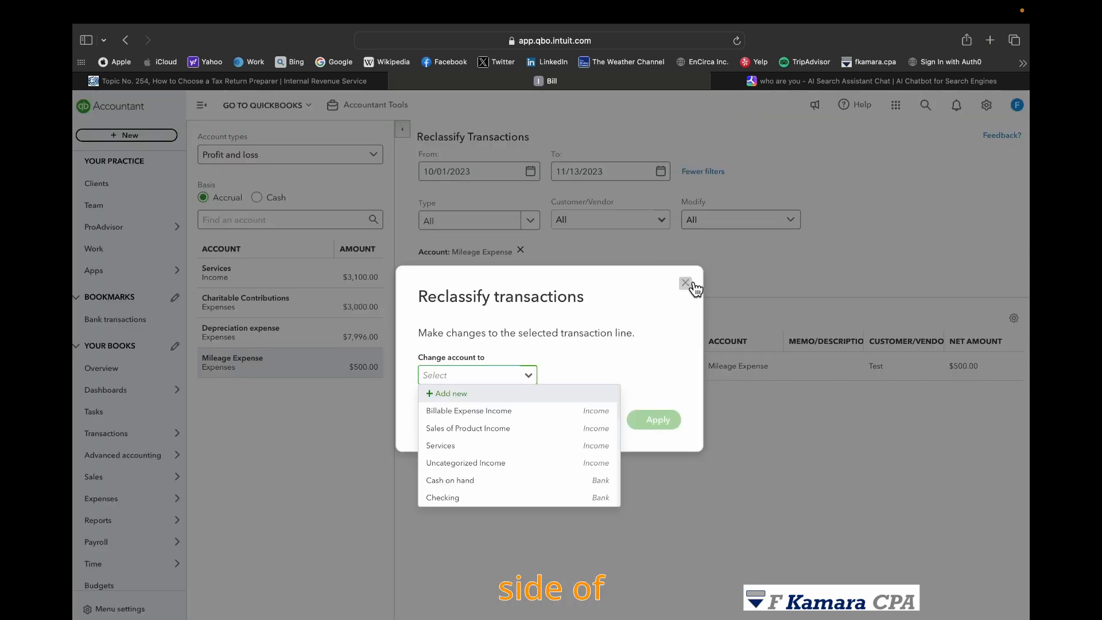
{"action": "left_click", "coordinate": [686, 283]}
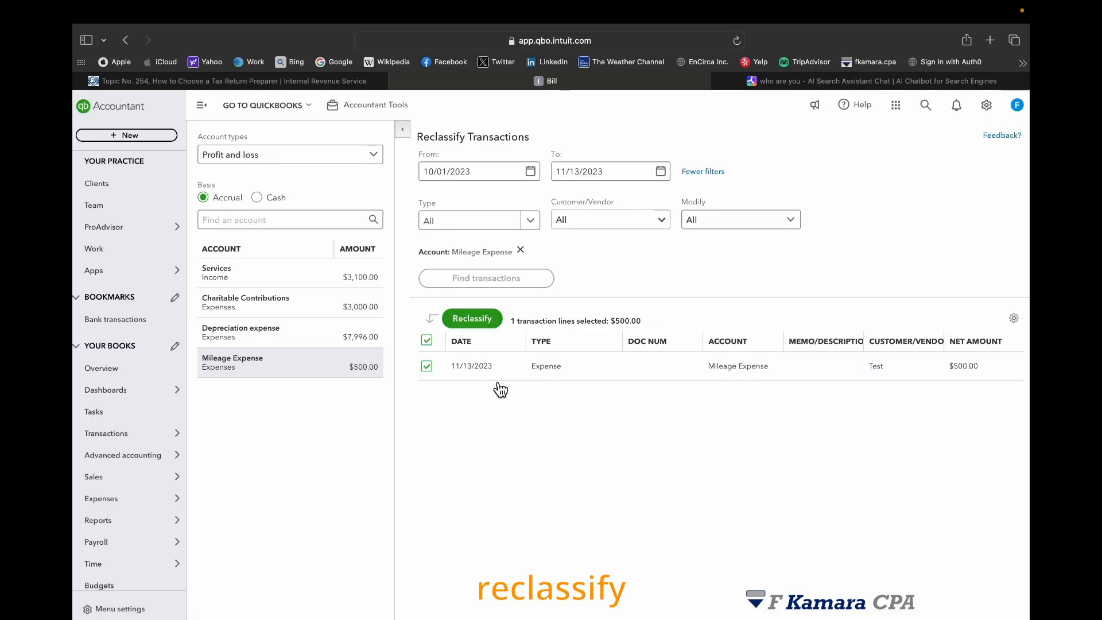
- Open the Mileage Expense transaction, try Cash on hand as its payment account and leave without saving
{"action": "left_click", "coordinate": [740, 371]}
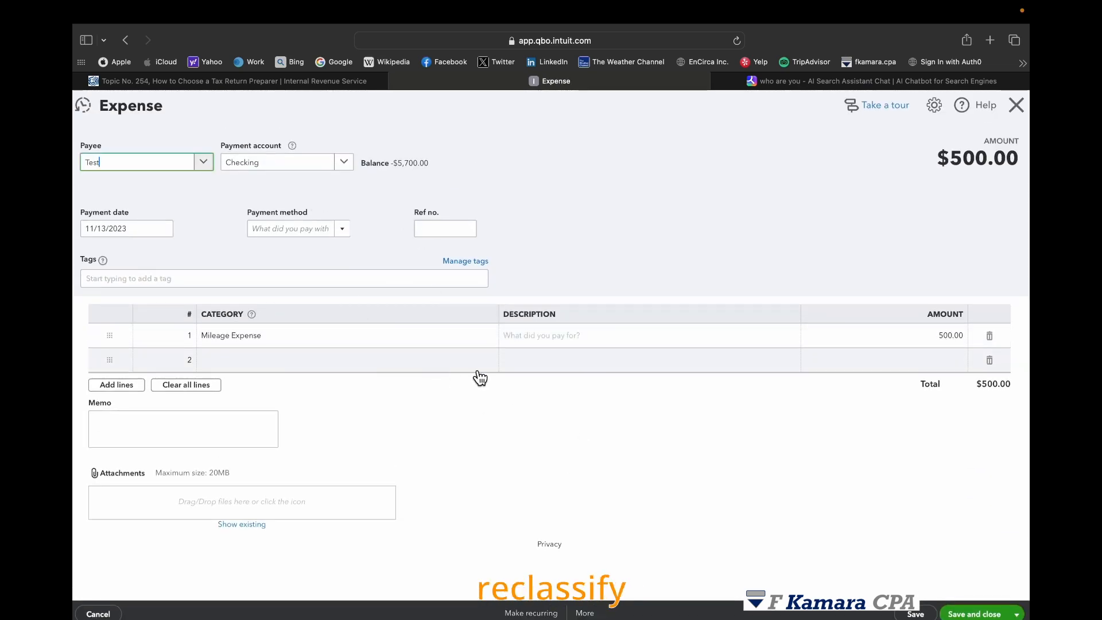
{"action": "left_click", "coordinate": [345, 165]}
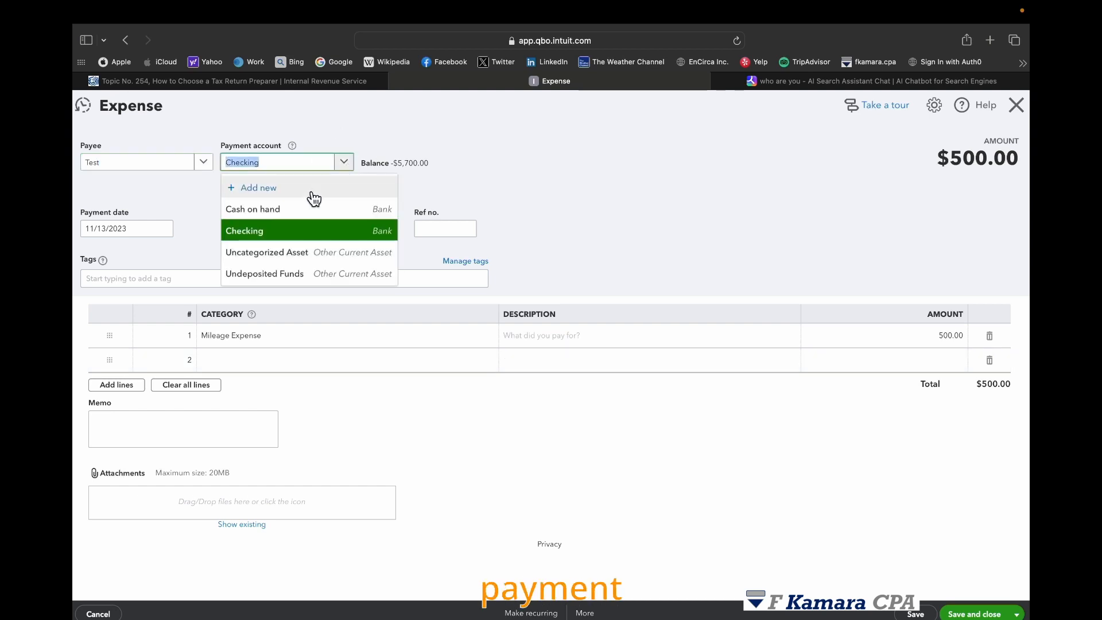
{"action": "left_click", "coordinate": [313, 212]}
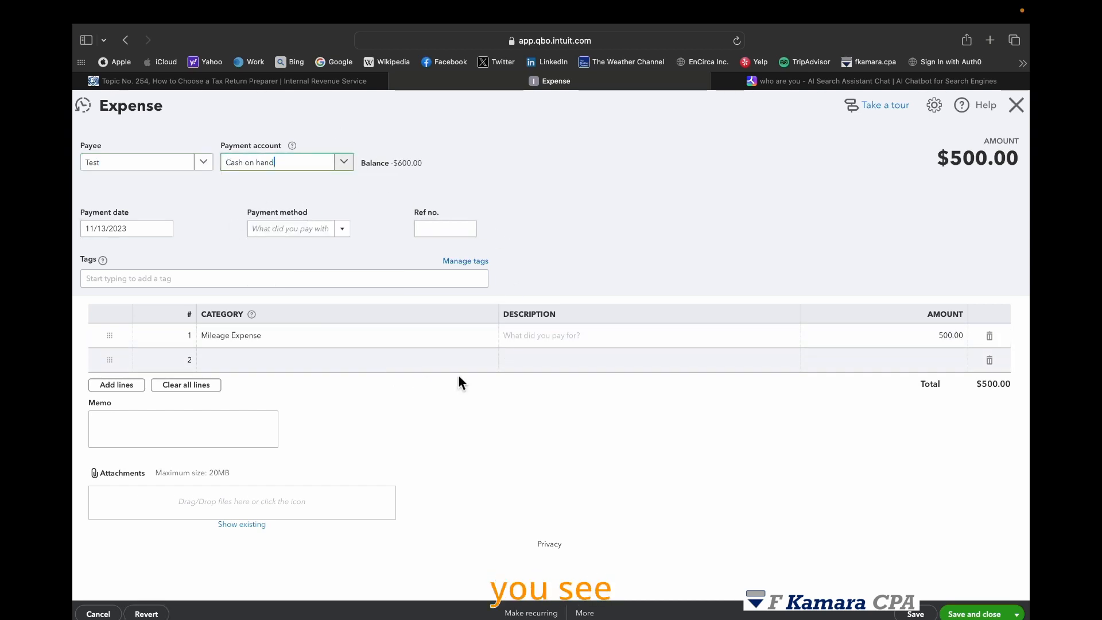
{"action": "left_click", "coordinate": [103, 615]}
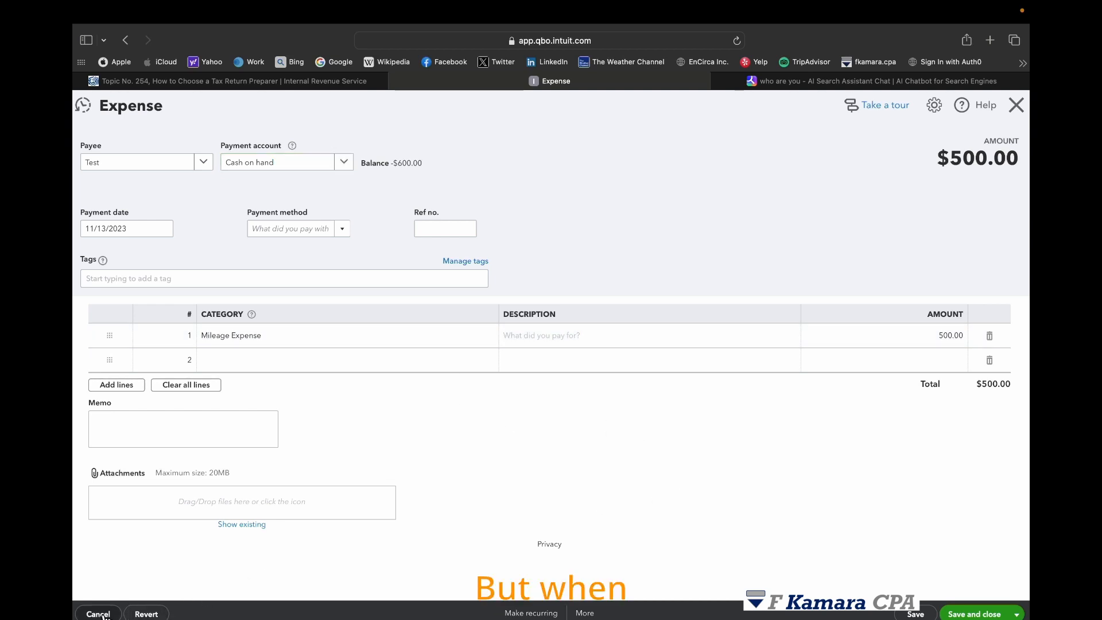
{"action": "left_click", "coordinate": [608, 374]}
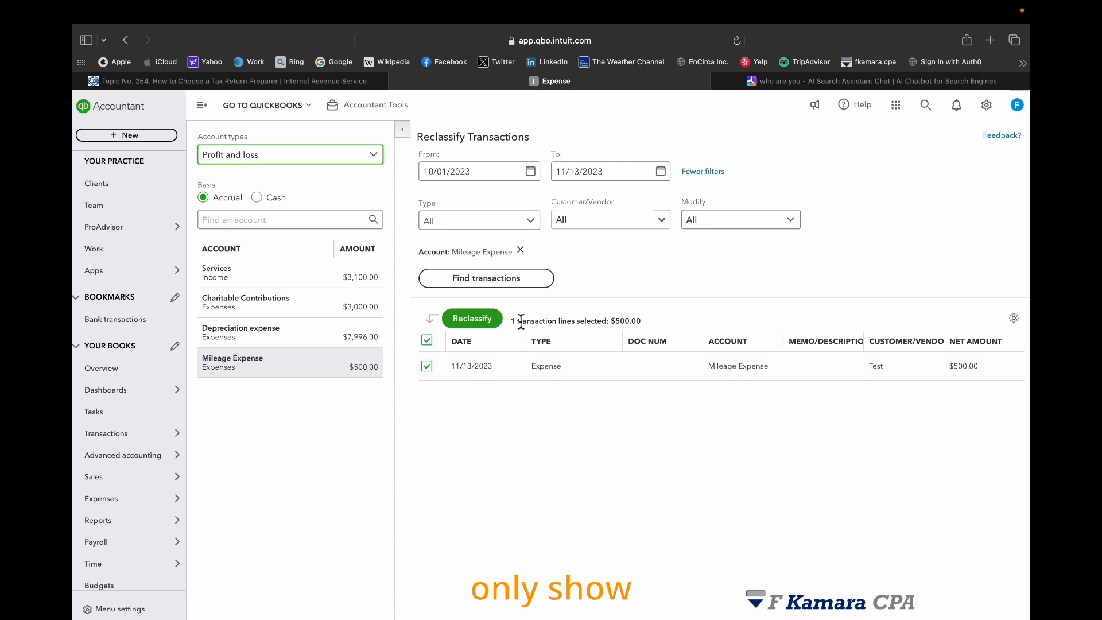
- Reclassify the selected Mileage Expense transaction to the Uncategorized Expense account
{"action": "left_click", "coordinate": [474, 319]}
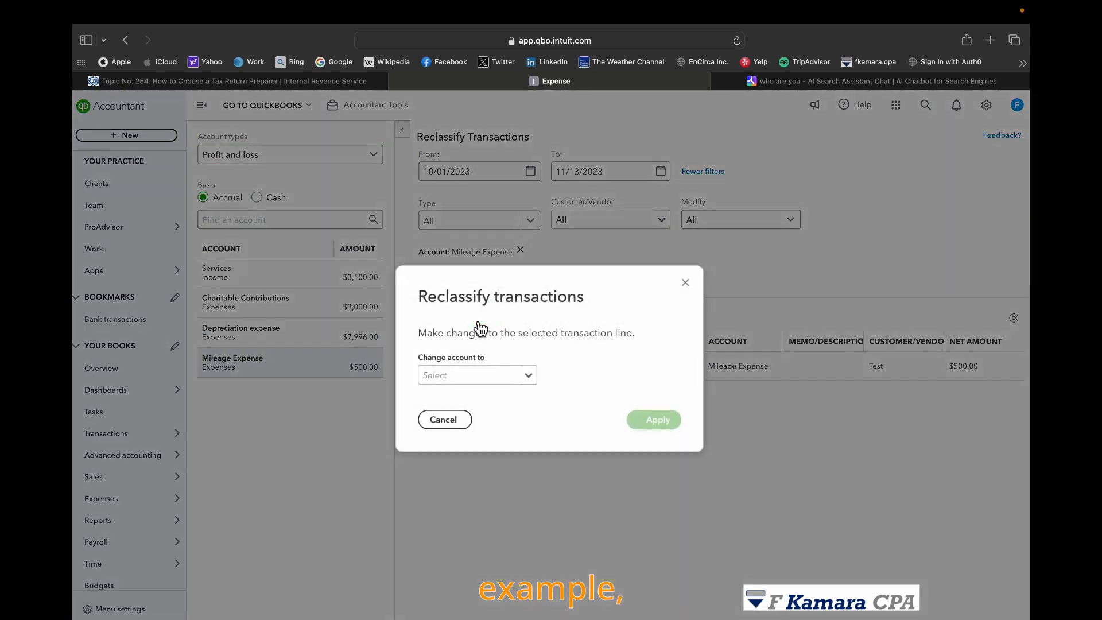
{"action": "left_click", "coordinate": [528, 376]}
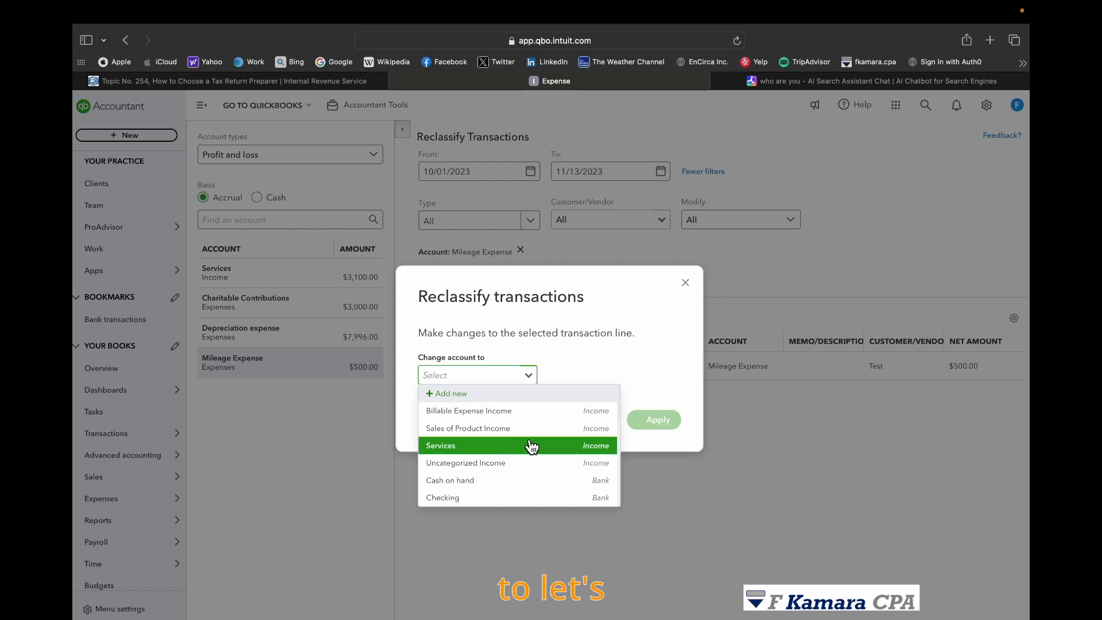
{"action": "scroll", "coordinate": [532, 446], "scroll_direction": "down", "scroll_amount": 5}
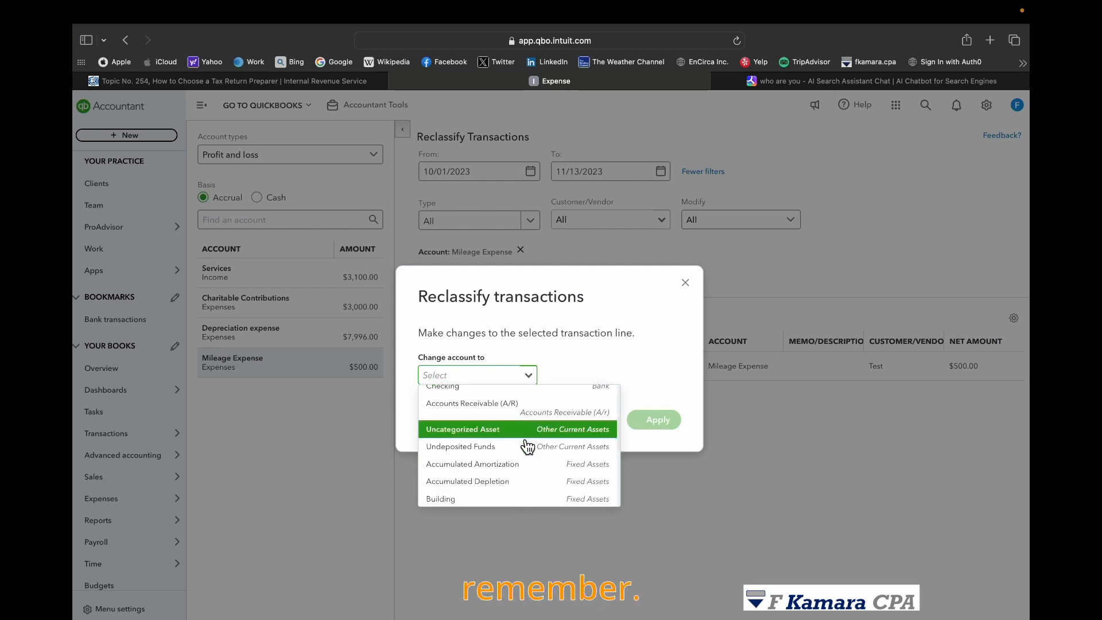
{"action": "scroll", "coordinate": [528, 447], "scroll_direction": "down", "scroll_amount": 2}
{"action": "left_click", "coordinate": [513, 492]}
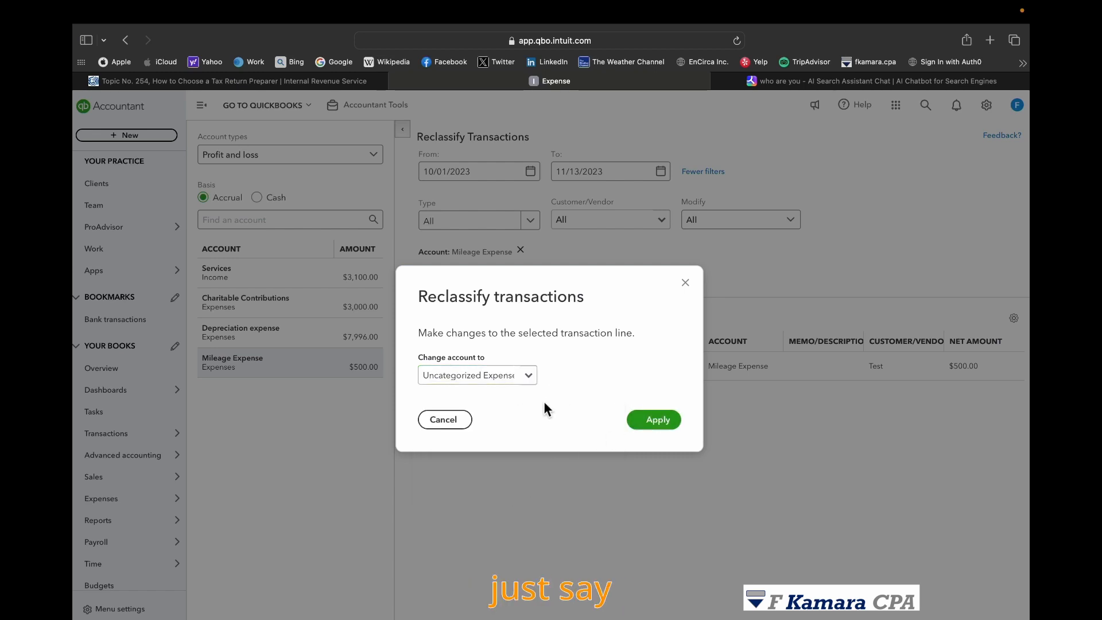
{"action": "left_click", "coordinate": [660, 422]}
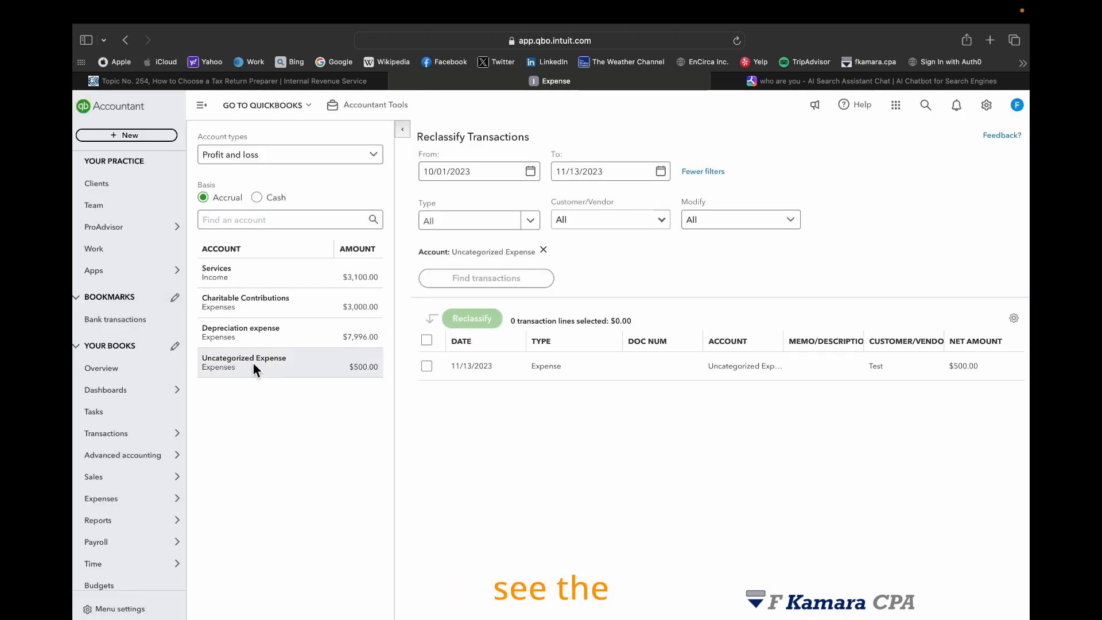
- Open the Uncategorized Expense transaction, examine its category and the payment account choices, and close it without changes
{"action": "left_click", "coordinate": [749, 372]}
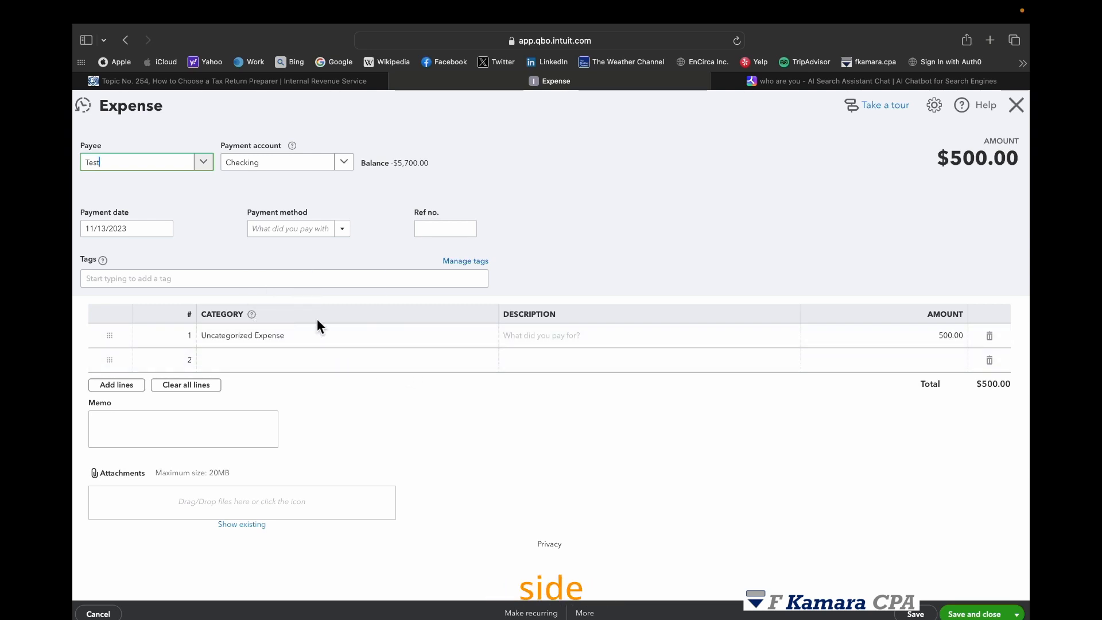
{"action": "left_click", "coordinate": [352, 166]}
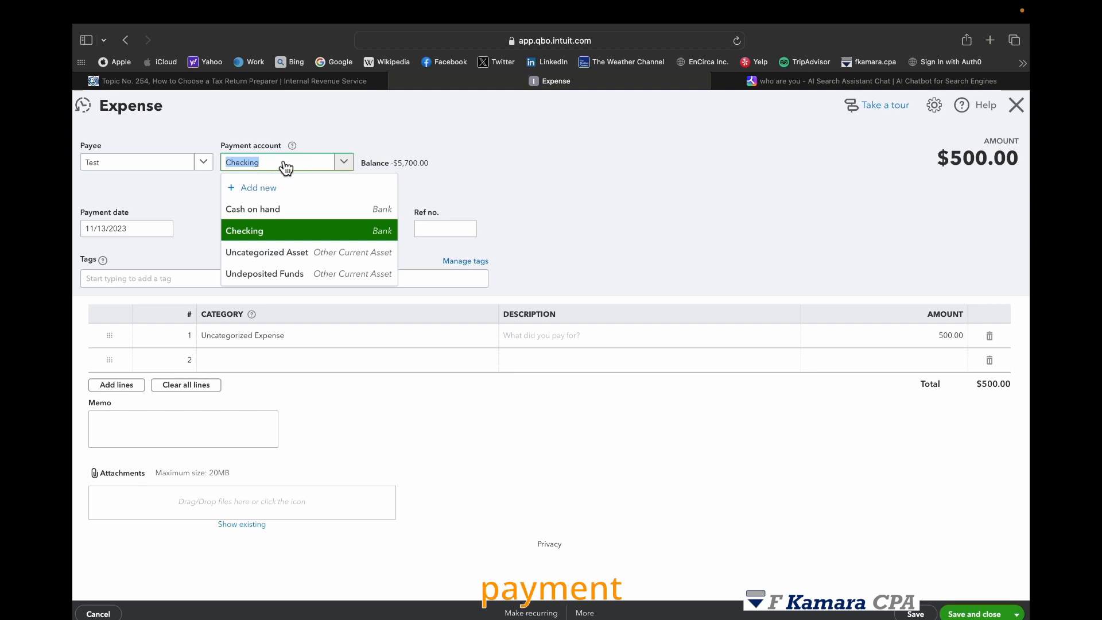
{"action": "left_click", "coordinate": [637, 175]}
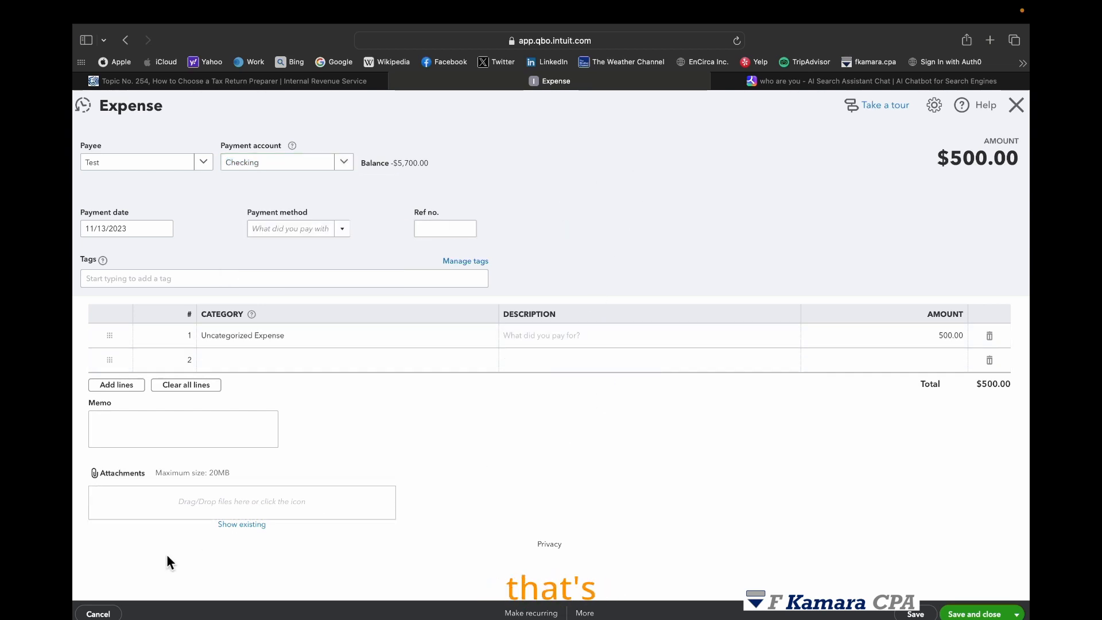
{"action": "left_click", "coordinate": [98, 613]}
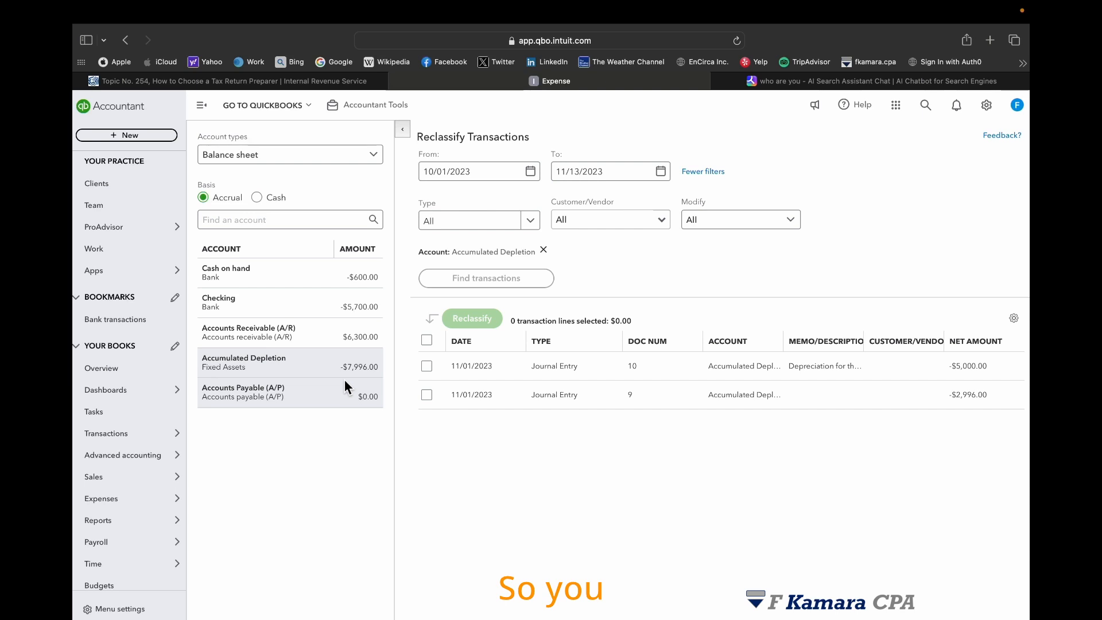
- Select the journal entry 9 line among the Accumulated Depletion account's transactions
{"action": "scroll", "coordinate": [506, 429], "scroll_direction": "down", "scroll_amount": 1}
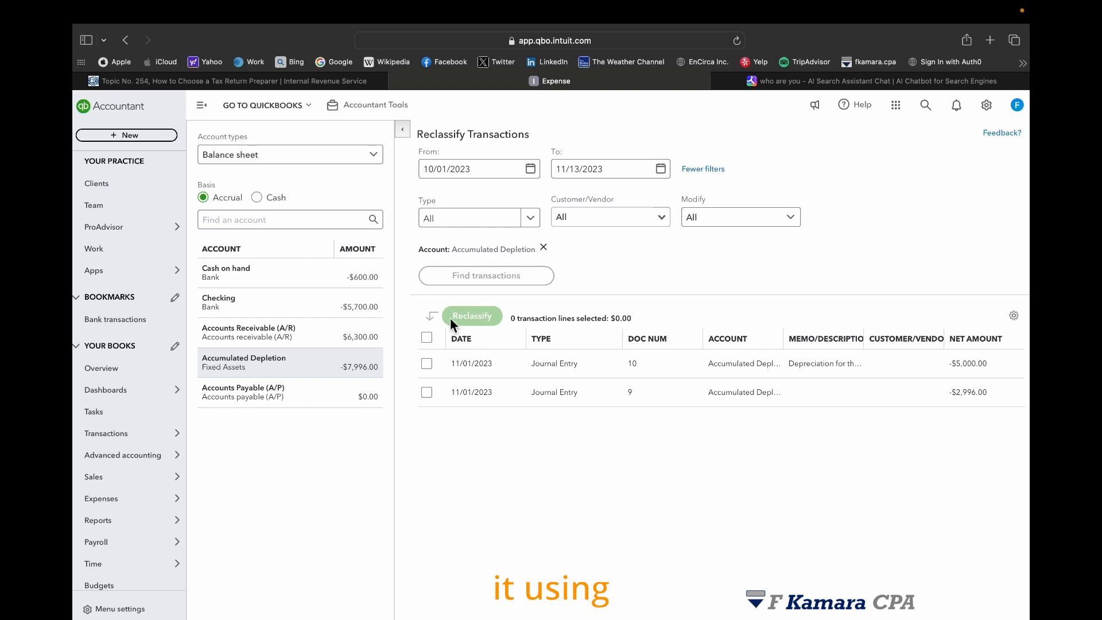
{"action": "left_click", "coordinate": [429, 396]}
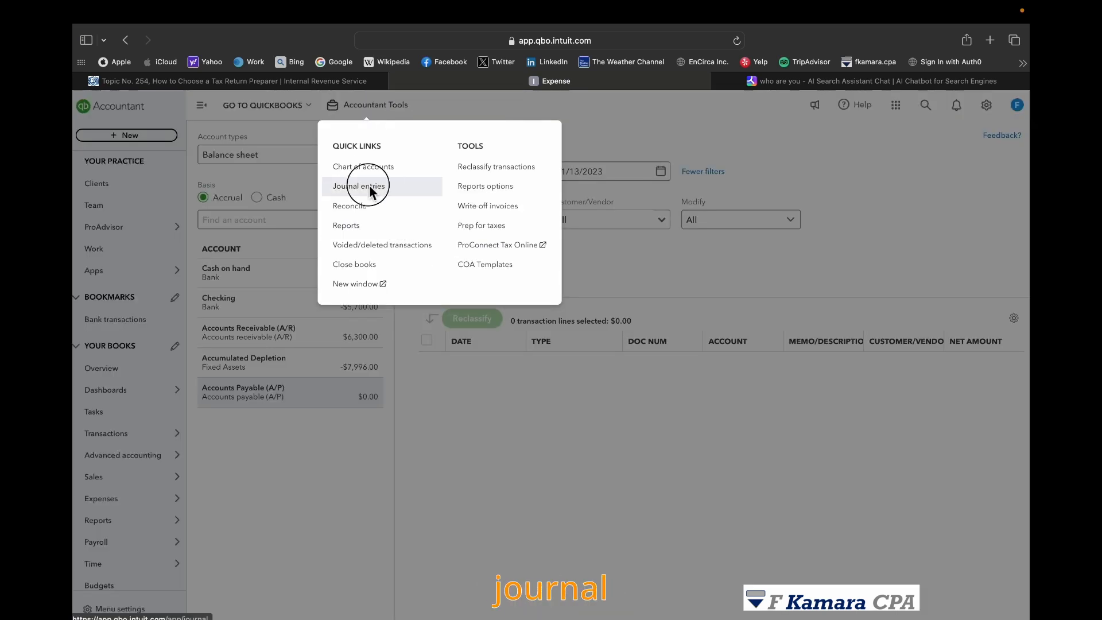
- Create a new journal entry and debit Cash on hand for 5000 on its first line
{"action": "left_click", "coordinate": [373, 191]}
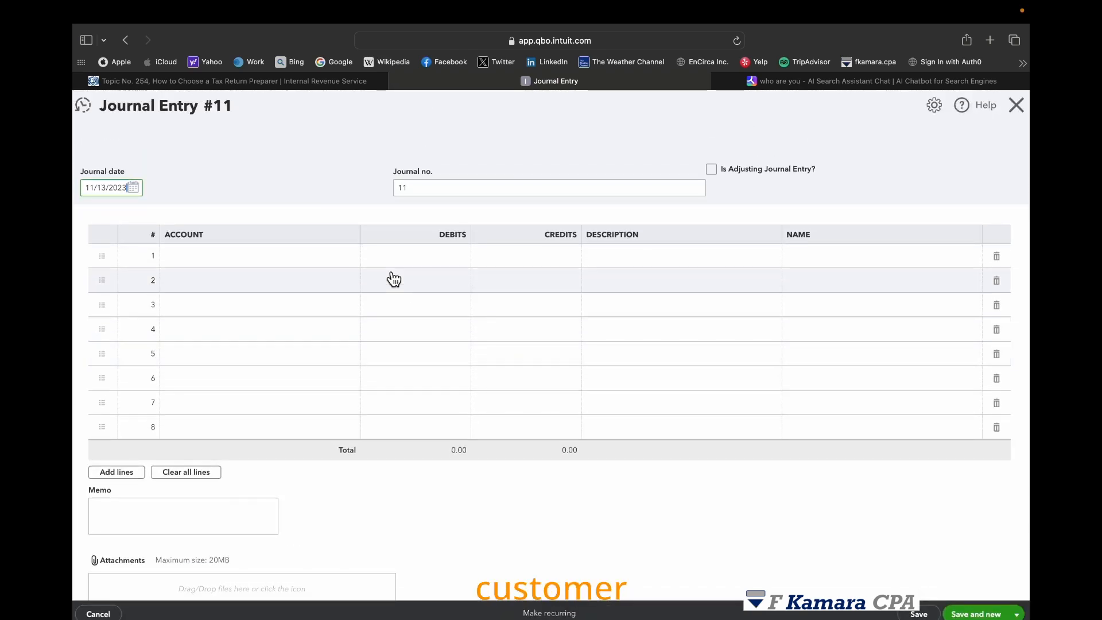
{"action": "left_click", "coordinate": [295, 264]}
{"action": "left_click", "coordinate": [352, 264]}
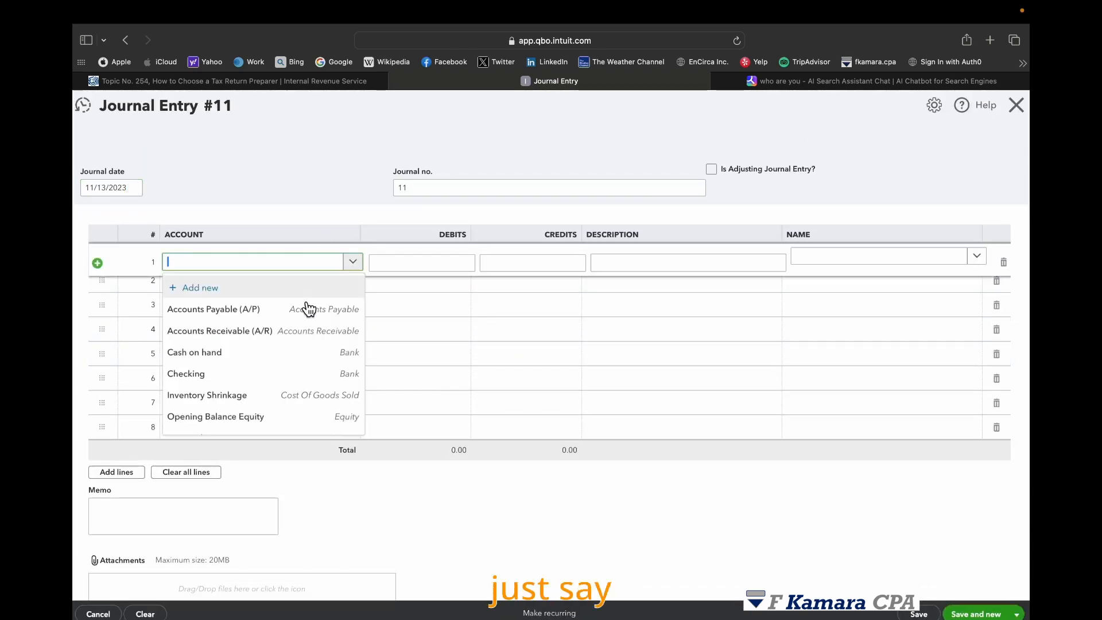
{"action": "left_click", "coordinate": [264, 352]}
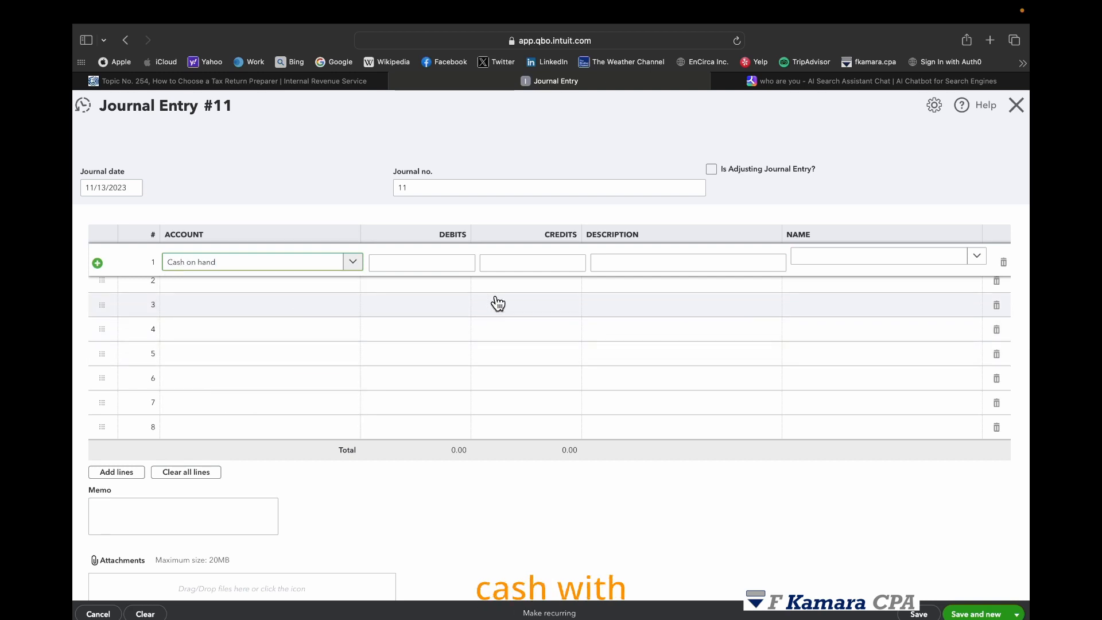
{"action": "key", "text": "Tab"}
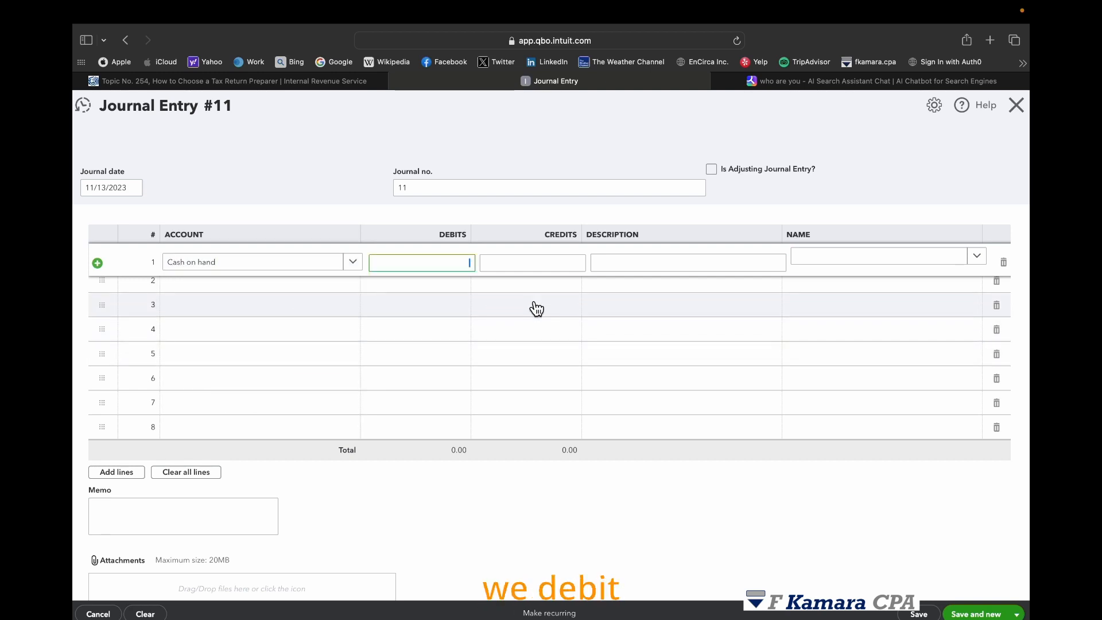
{"action": "type", "text": "5000"}
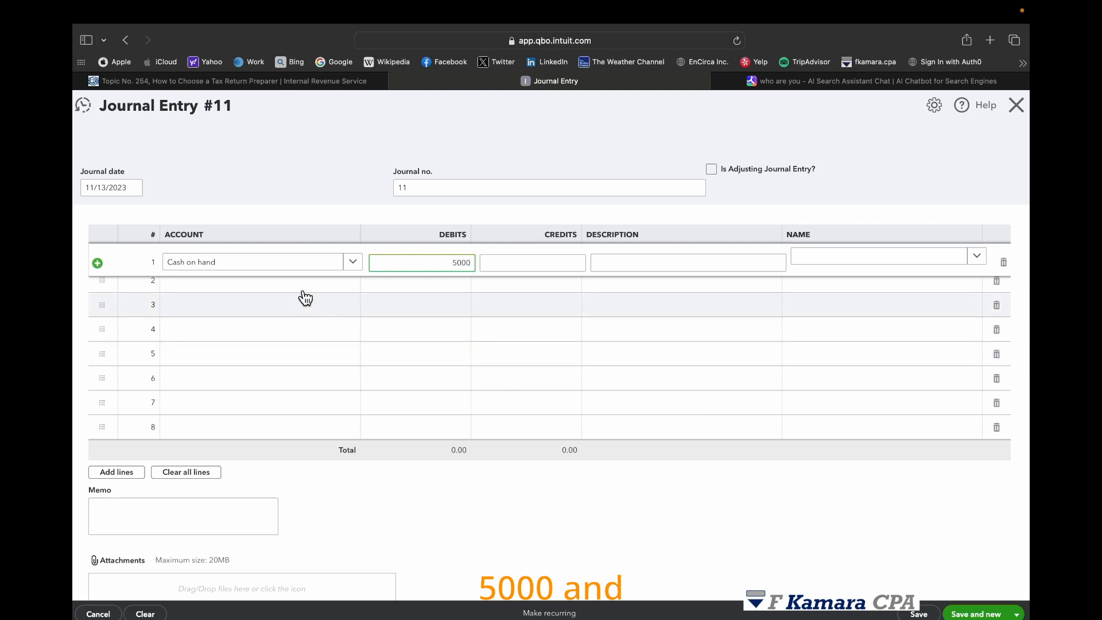
- Credit Sales of Product Income for 5,000.00 on the journal entry's second line
{"action": "left_click", "coordinate": [347, 286]}
{"action": "left_click", "coordinate": [351, 290]}
{"action": "scroll", "coordinate": [286, 367], "scroll_direction": "down", "scroll_amount": 2}
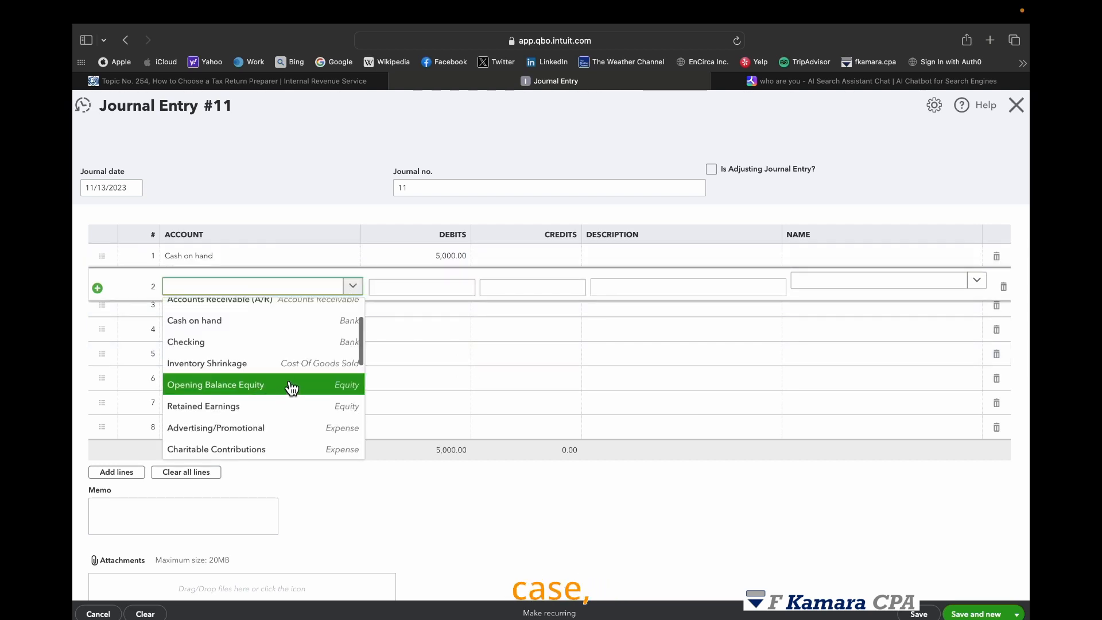
{"action": "scroll", "coordinate": [284, 395], "scroll_direction": "down", "scroll_amount": 2}
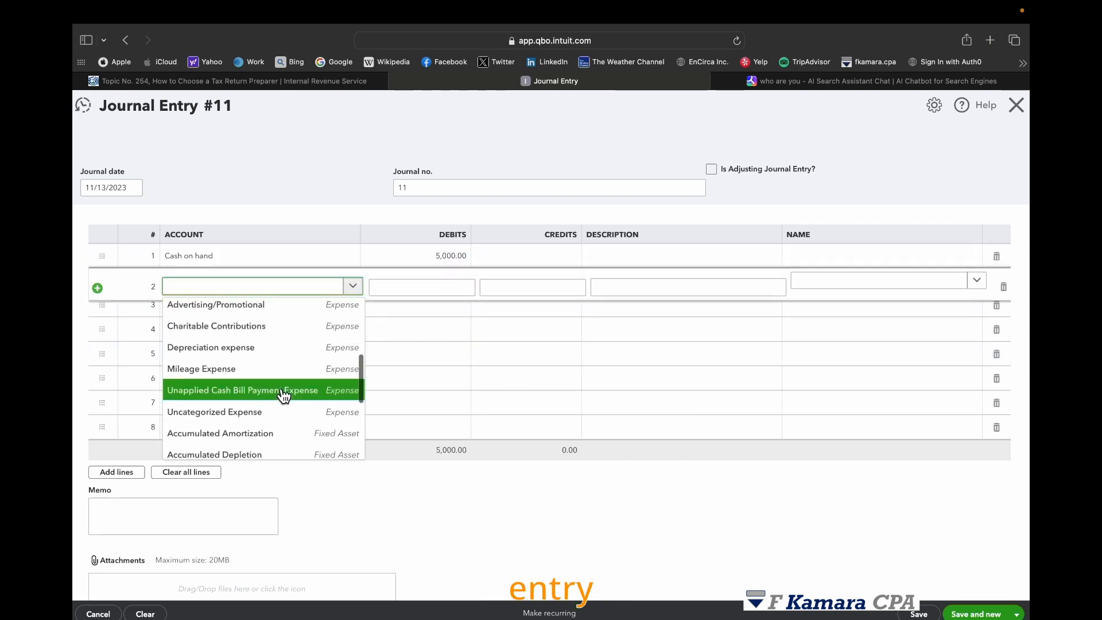
{"action": "scroll", "coordinate": [290, 397], "scroll_direction": "up", "scroll_amount": 3}
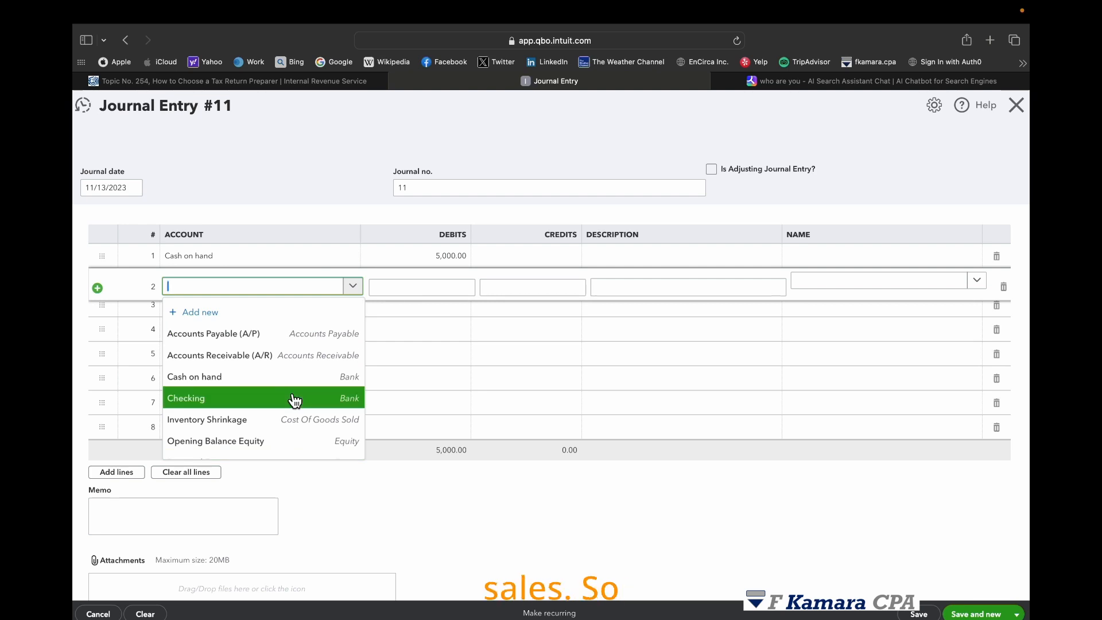
{"action": "left_click", "coordinate": [264, 335]}
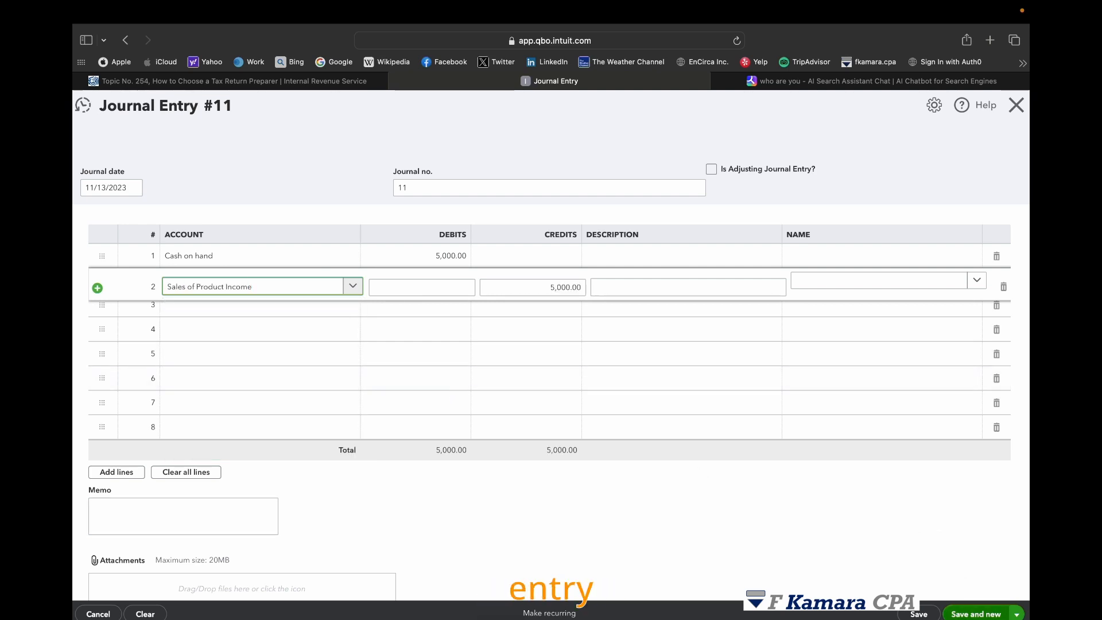
- Set the journal date to 11/10/2023, then save and close journal entry 11
{"action": "left_click", "coordinate": [115, 187]}
{"action": "left_click", "coordinate": [133, 187]}
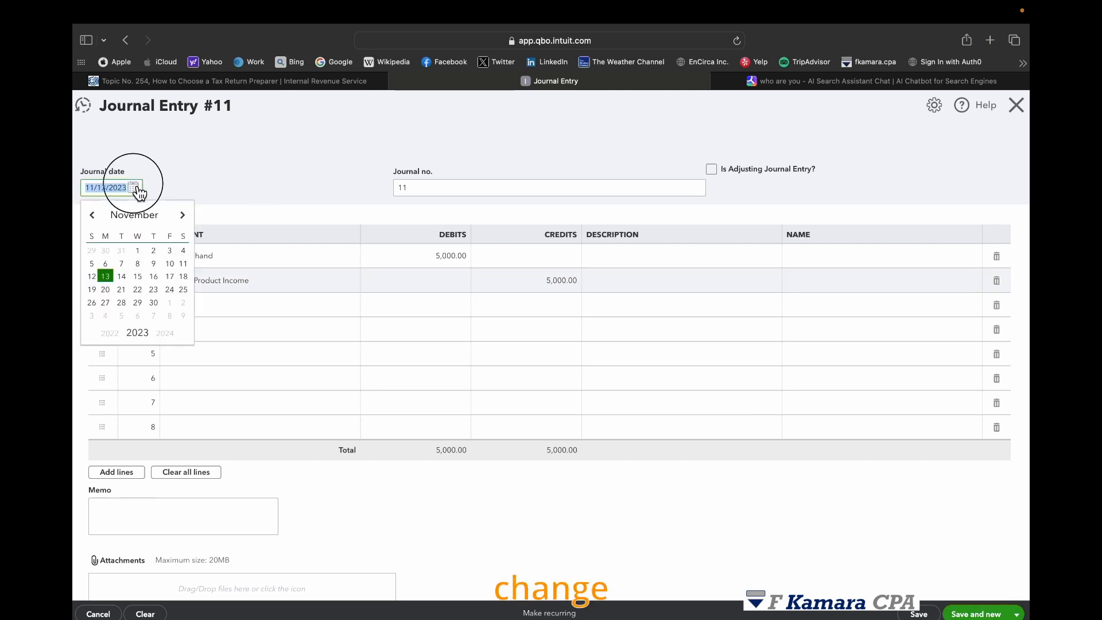
{"action": "left_click", "coordinate": [170, 264]}
{"action": "key", "text": "ctrl+alt+s"}
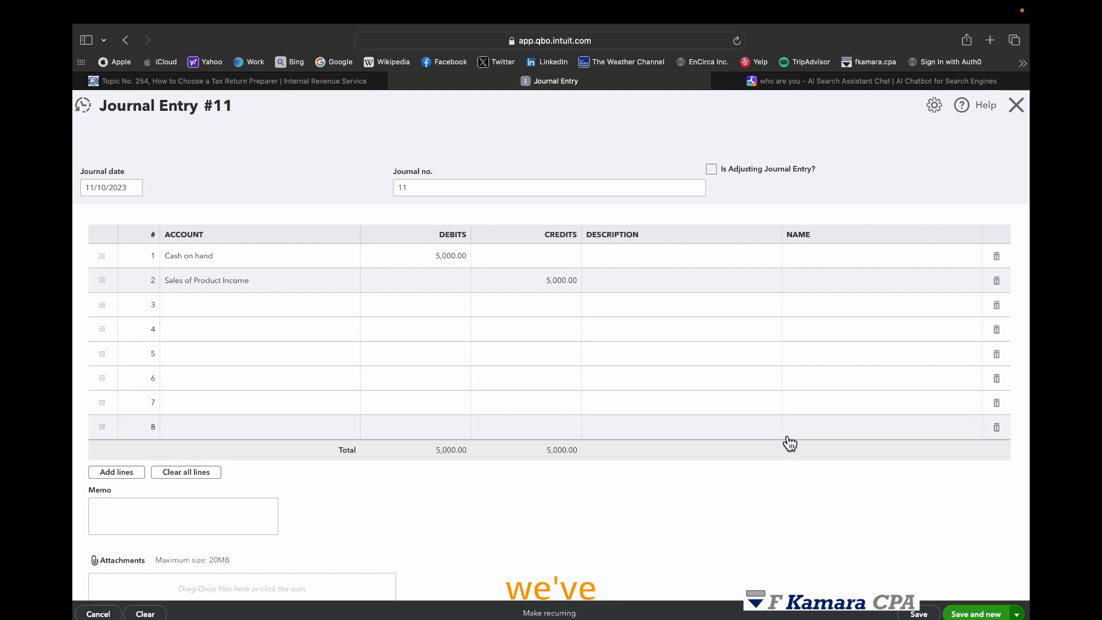
{"action": "left_click", "coordinate": [1017, 105]}
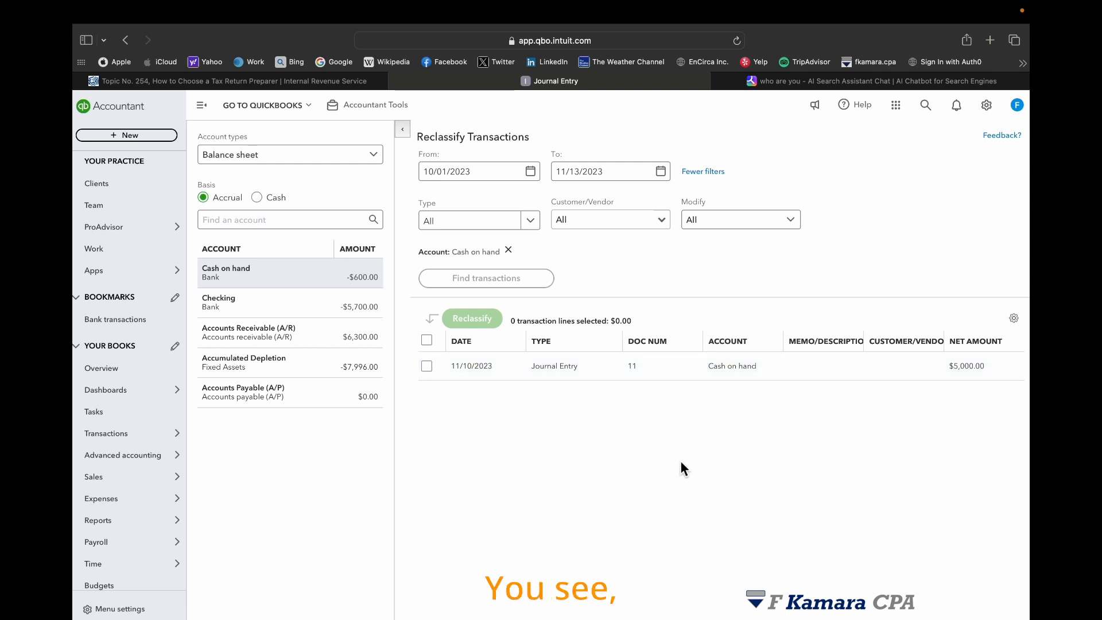
- Select the journal entry 11 line under Cash on hand, open the entry to examine its name fields, and close it without changes
{"action": "left_click", "coordinate": [426, 365]}
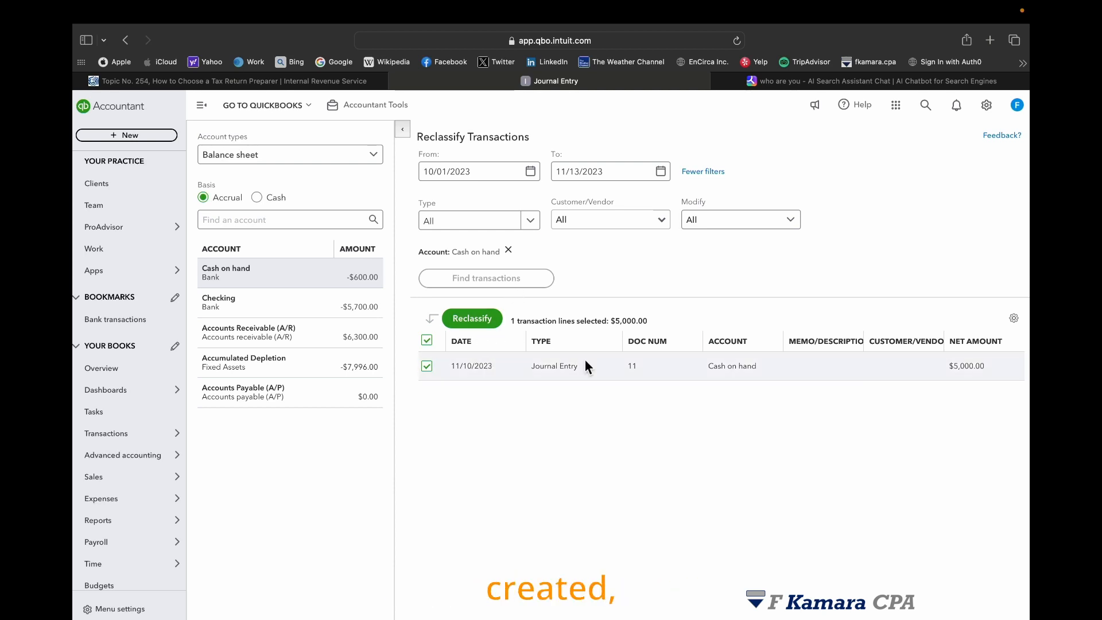
{"action": "left_click", "coordinate": [615, 368]}
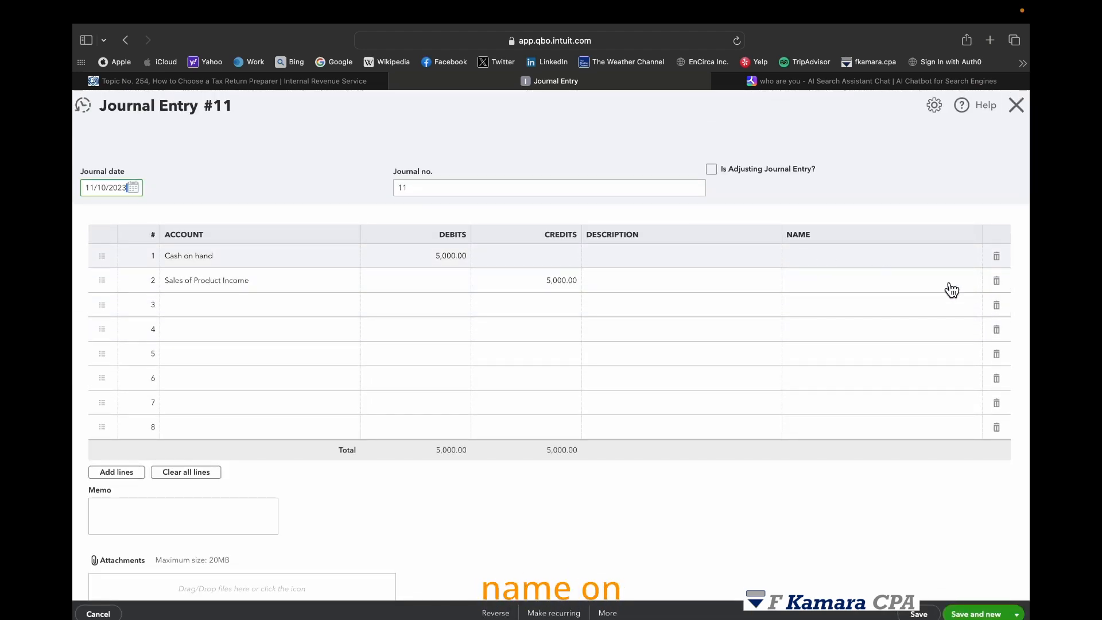
{"action": "left_click", "coordinate": [117, 609]}
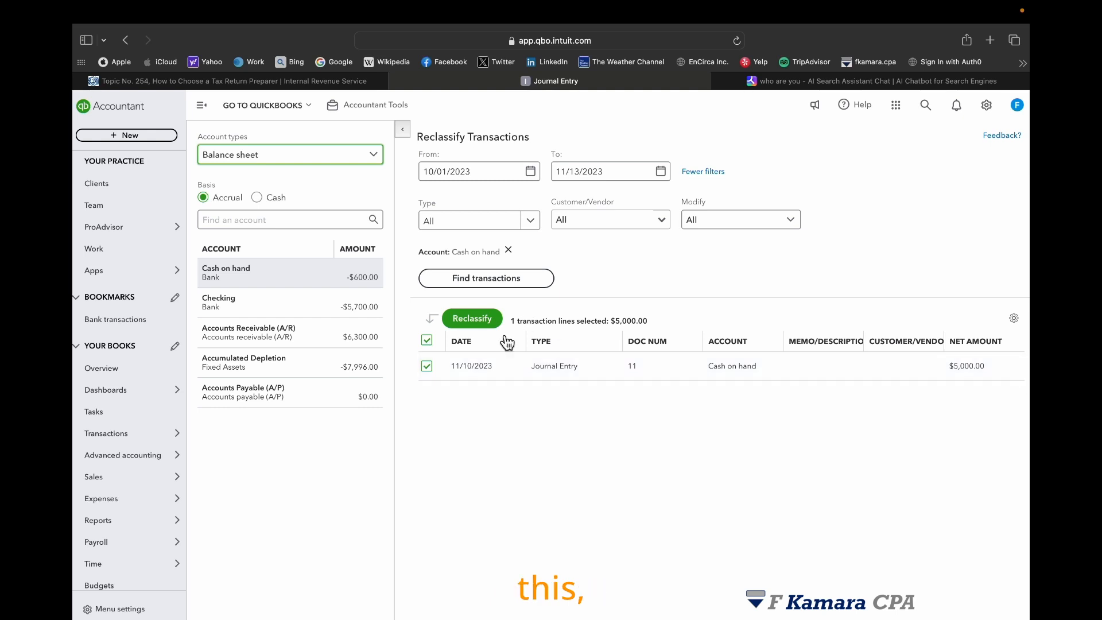
- Try to reclassify the selected Cash on hand line of journal entry 11 to Accounts Receivable (A/R)
{"action": "left_click", "coordinate": [485, 321]}
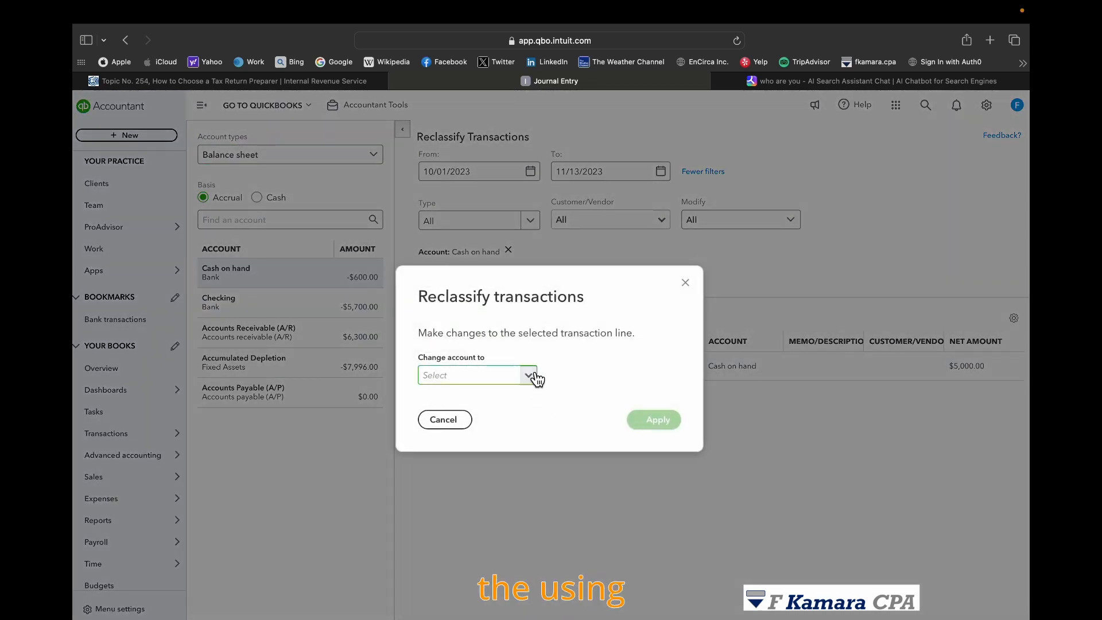
{"action": "left_click", "coordinate": [528, 376]}
{"action": "scroll", "coordinate": [538, 396], "scroll_direction": "down", "scroll_amount": 5}
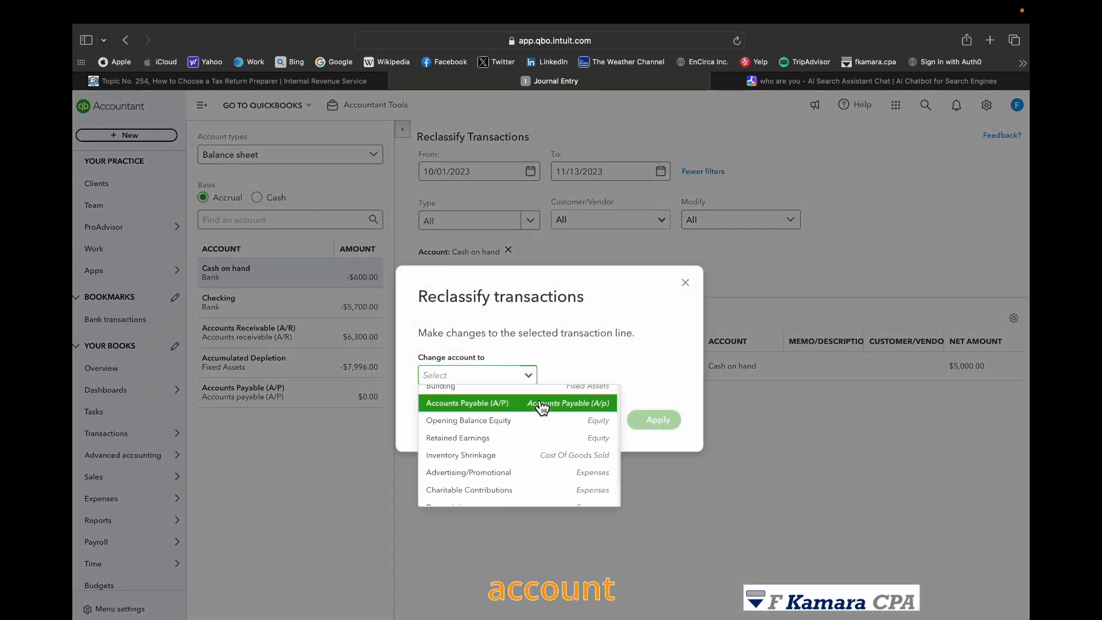
{"action": "scroll", "coordinate": [536, 419], "scroll_direction": "down", "scroll_amount": 3}
{"action": "scroll", "coordinate": [528, 427], "scroll_direction": "up", "scroll_amount": 5}
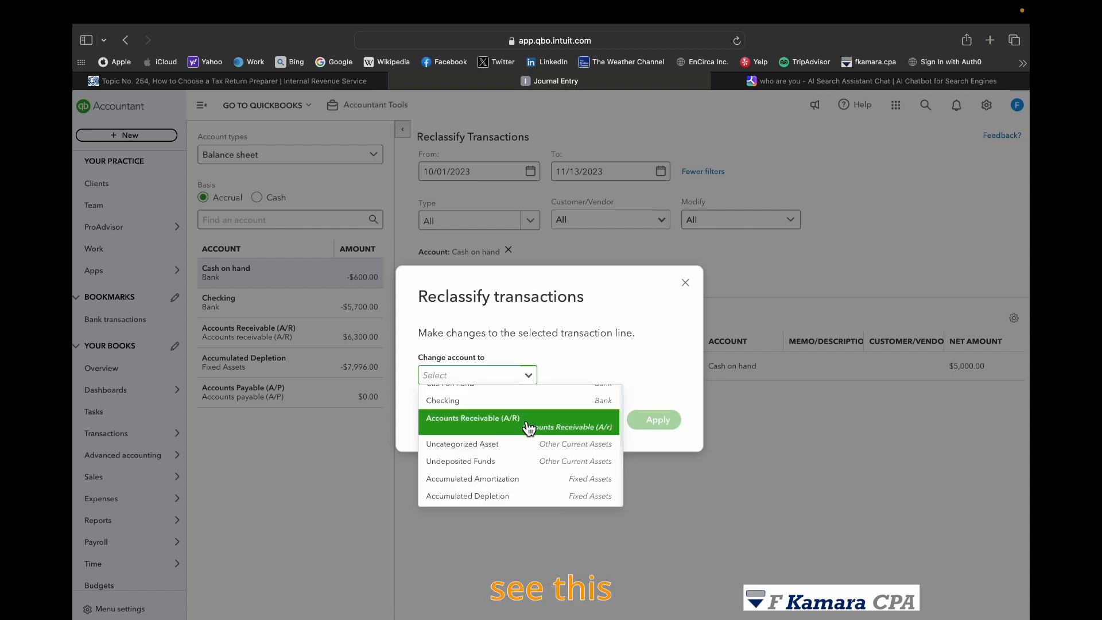
{"action": "left_click", "coordinate": [525, 419]}
{"action": "left_click", "coordinate": [667, 428]}
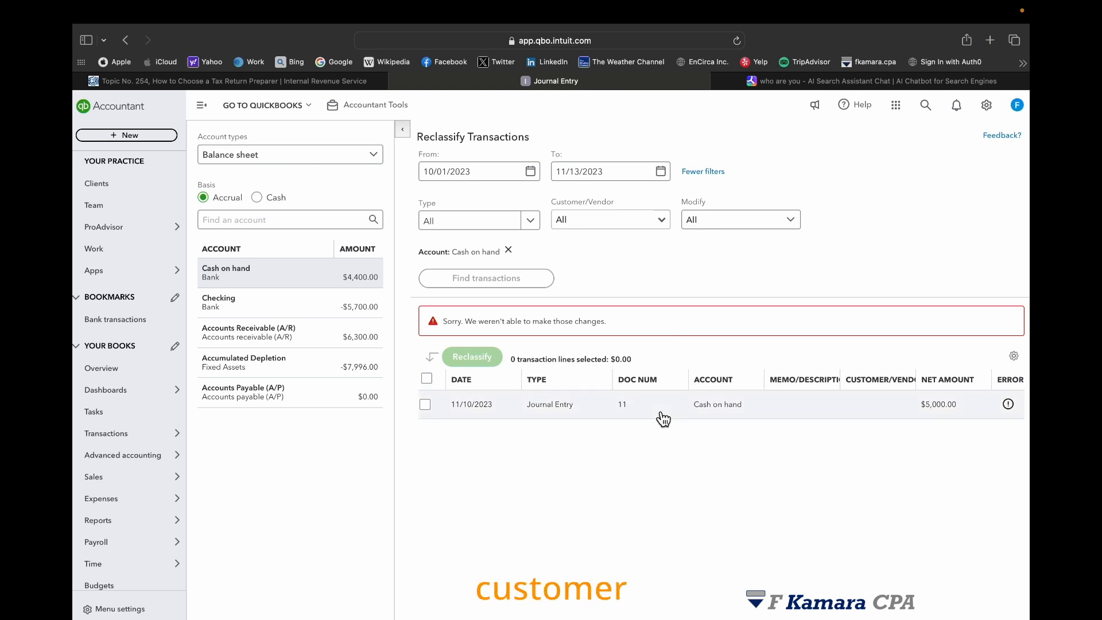
- Open journal entry 11, assign the first listed customer as the name on both lines, and save and close it
{"action": "left_click", "coordinate": [734, 415]}
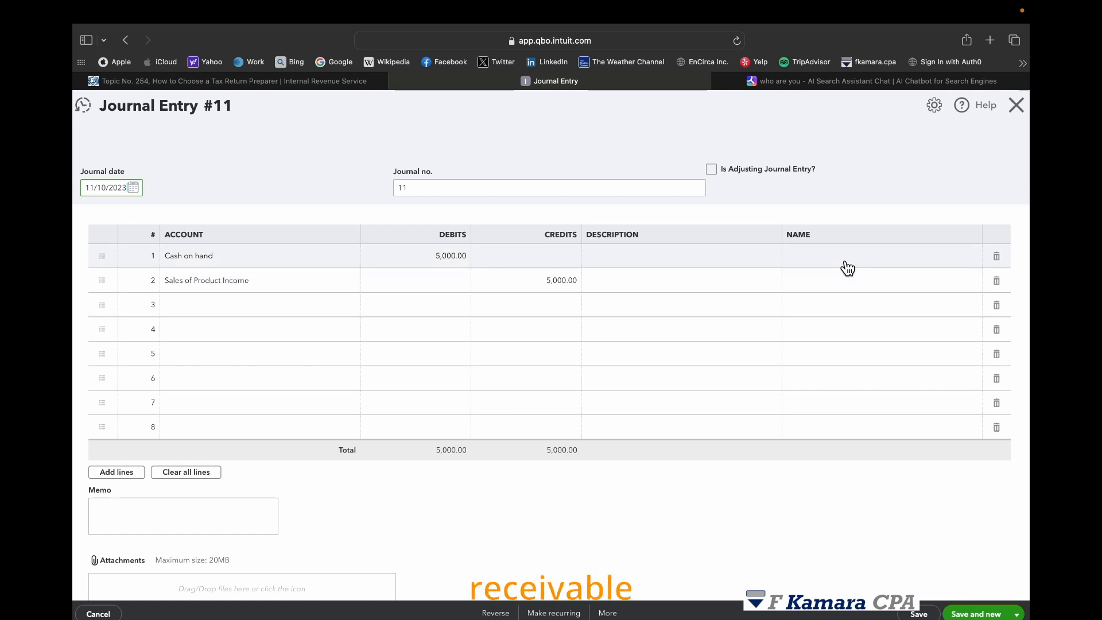
{"action": "left_click", "coordinate": [897, 265]}
{"action": "left_click", "coordinate": [977, 257]}
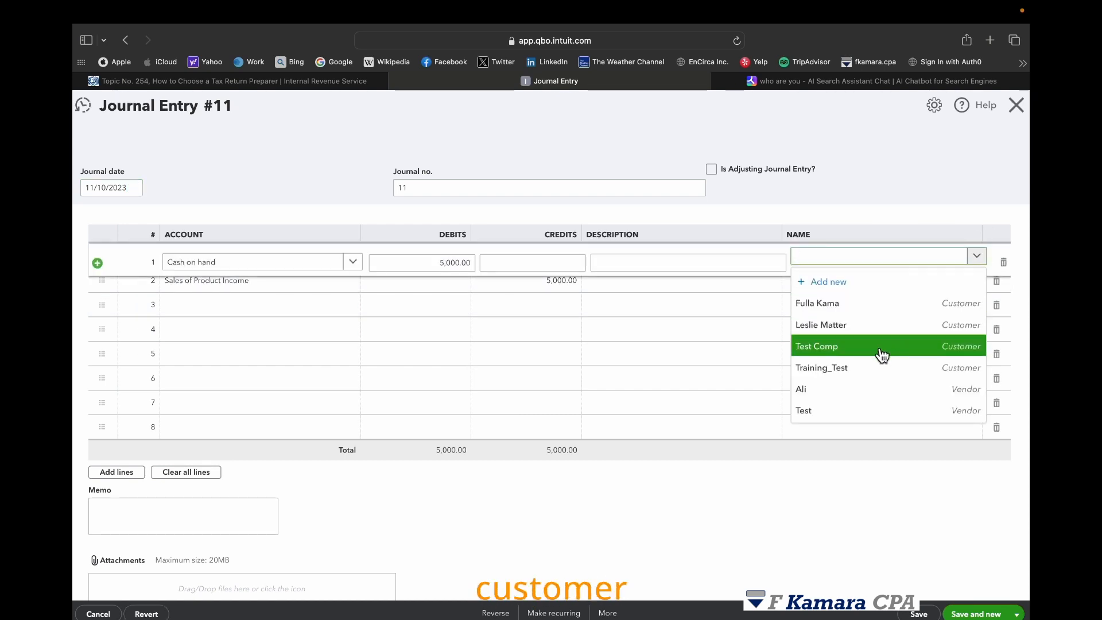
{"action": "left_click", "coordinate": [888, 309]}
{"action": "left_click", "coordinate": [875, 288]}
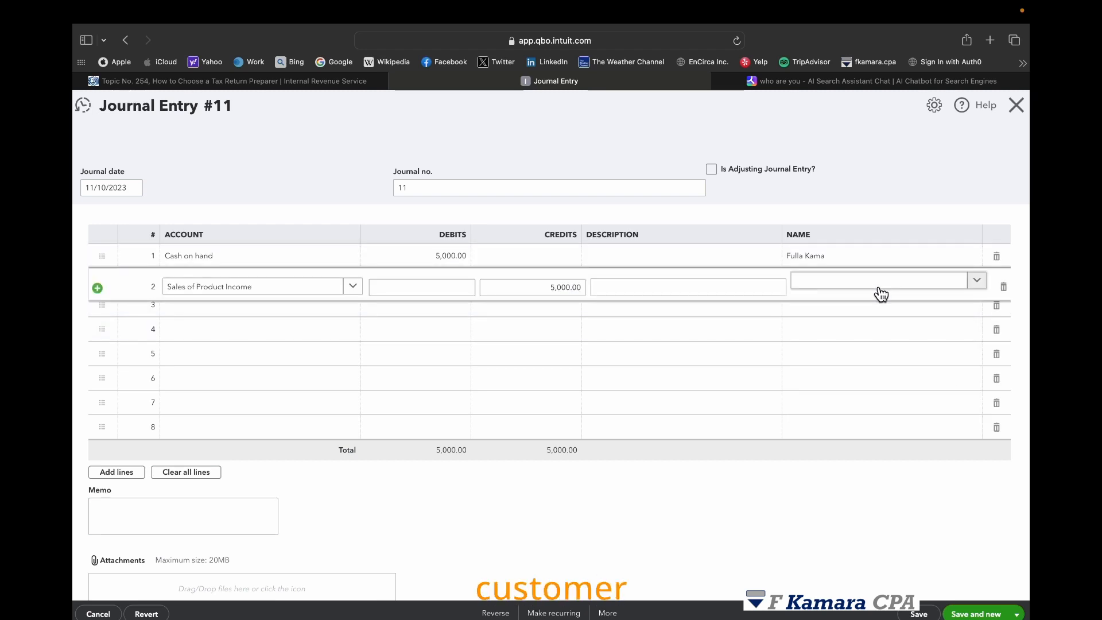
{"action": "left_click", "coordinate": [880, 281]}
{"action": "left_click", "coordinate": [884, 322]}
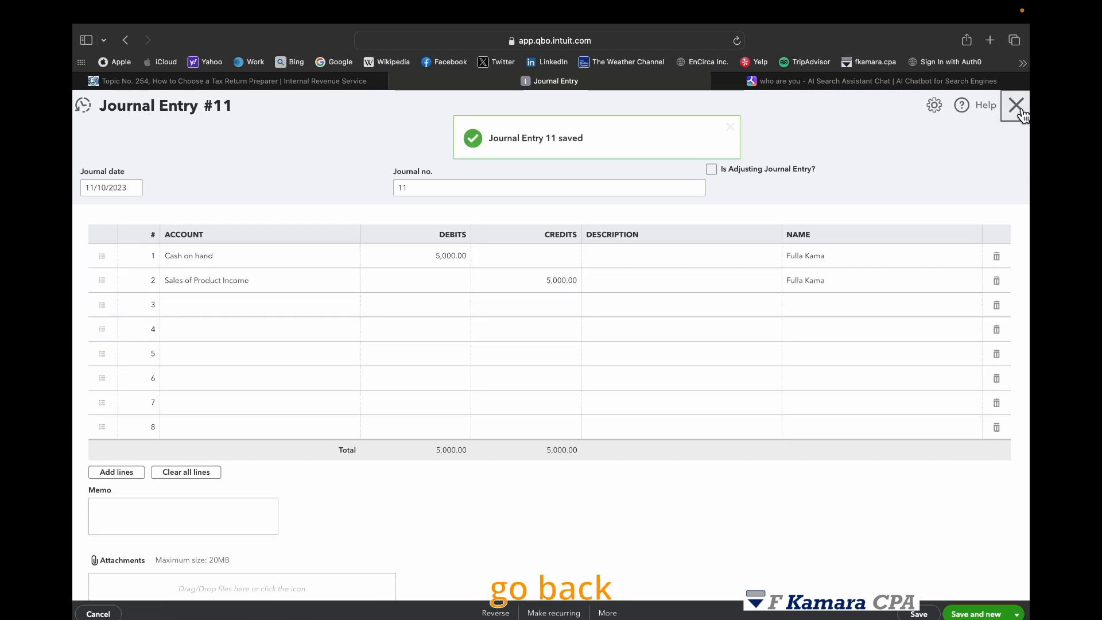
{"action": "left_click", "coordinate": [1017, 109]}
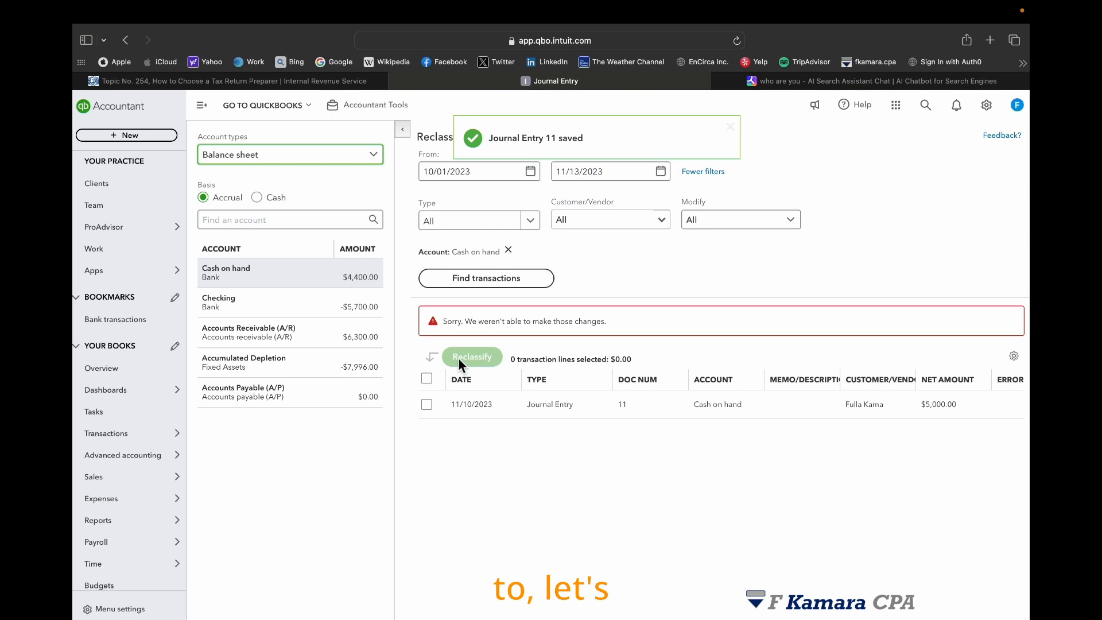
- Reclassify the Cash on hand line of journal entry 11 to Accounts Receivable (A/R)
{"action": "left_click", "coordinate": [427, 404]}
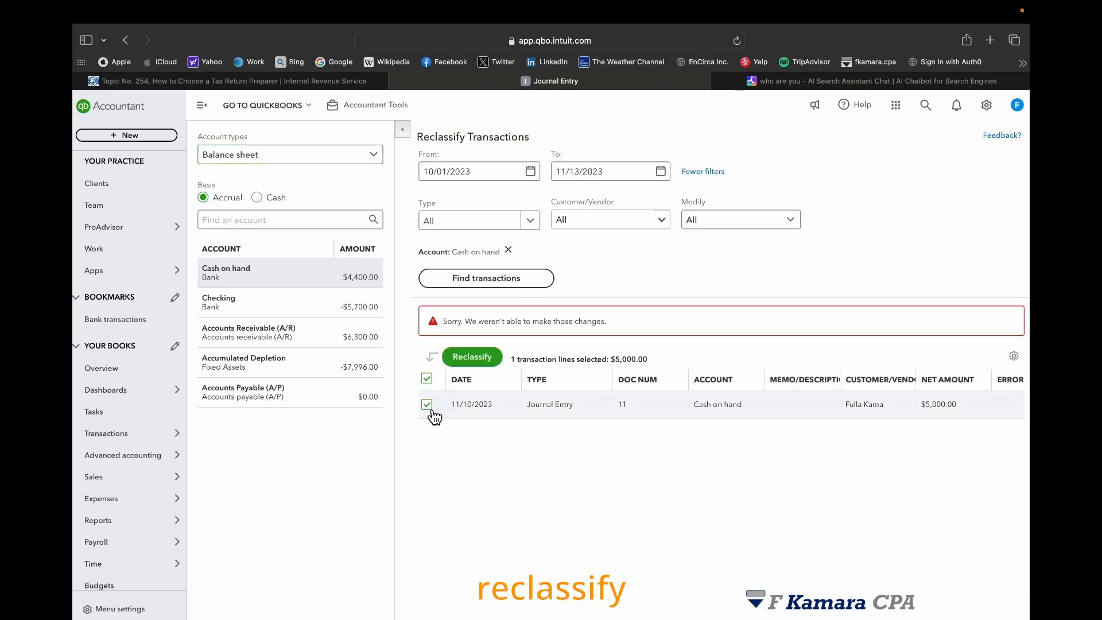
{"action": "left_click", "coordinate": [471, 357]}
{"action": "left_click", "coordinate": [524, 376]}
{"action": "left_click", "coordinate": [512, 435]}
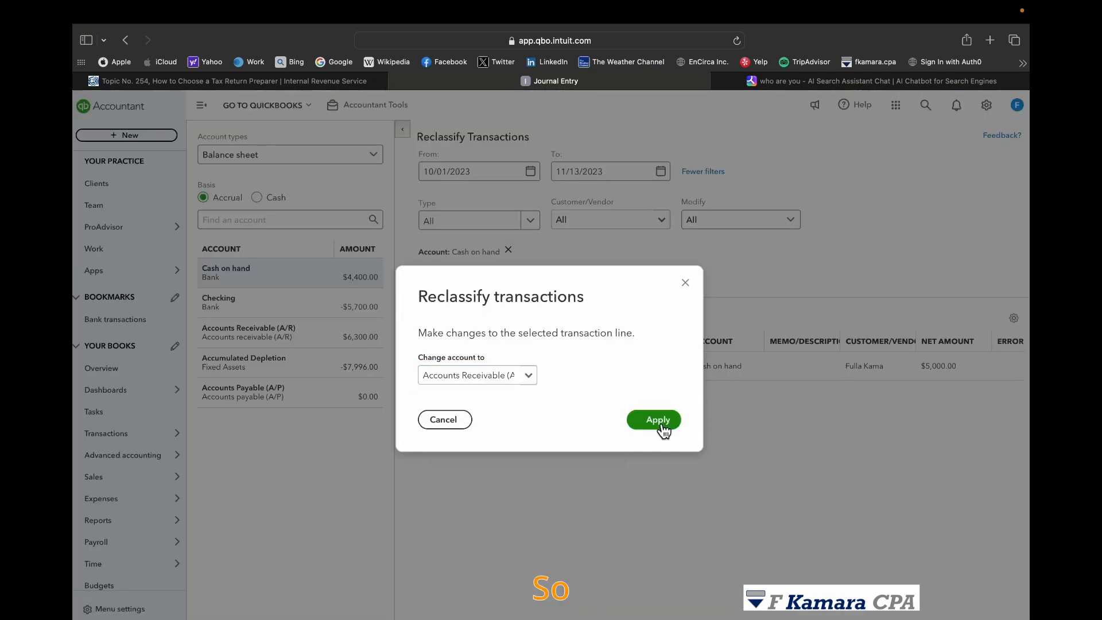
{"action": "left_click", "coordinate": [658, 428]}
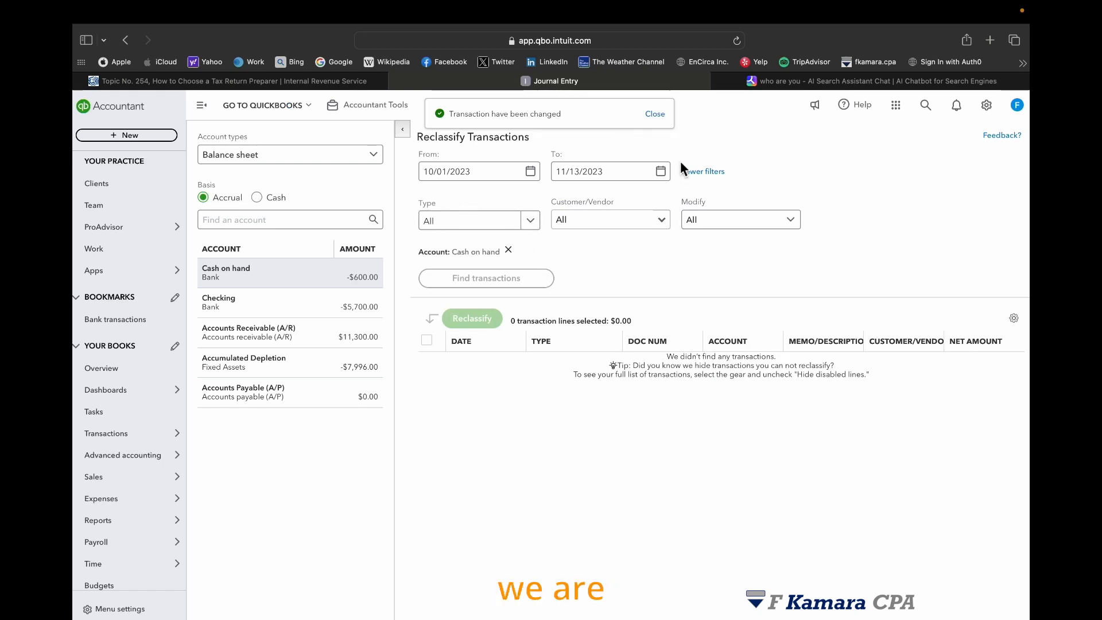